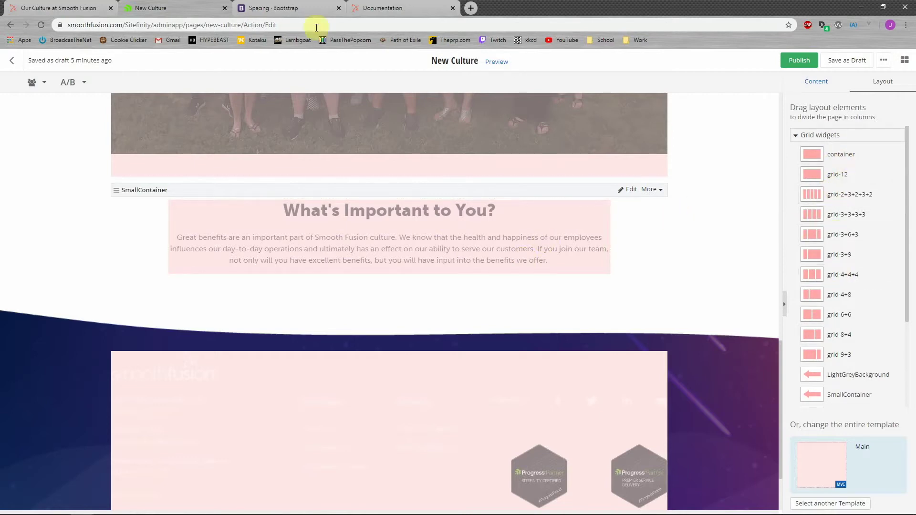
Step: Browse the Bootstrap 4.0 documentation's Grid, Components and Utilities sections
left_click(302, 8)
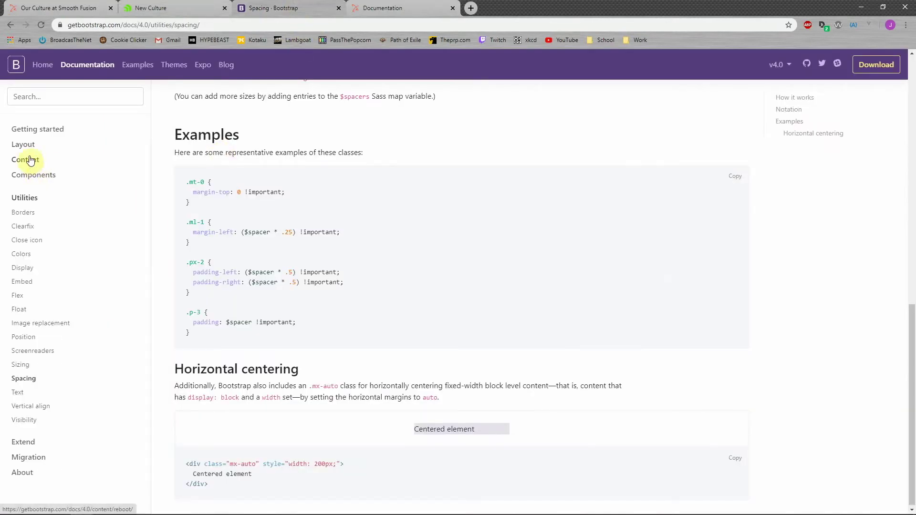
left_click(22, 144)
left_click(20, 199)
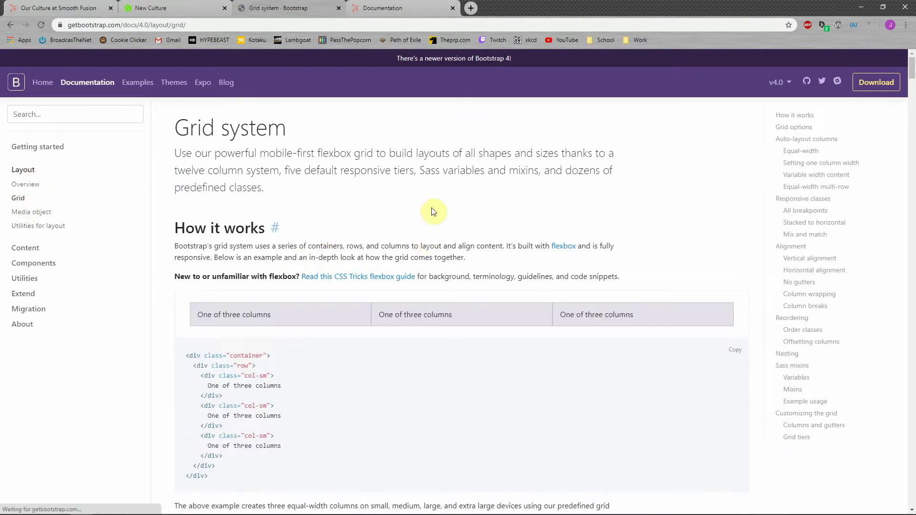
left_click(31, 265)
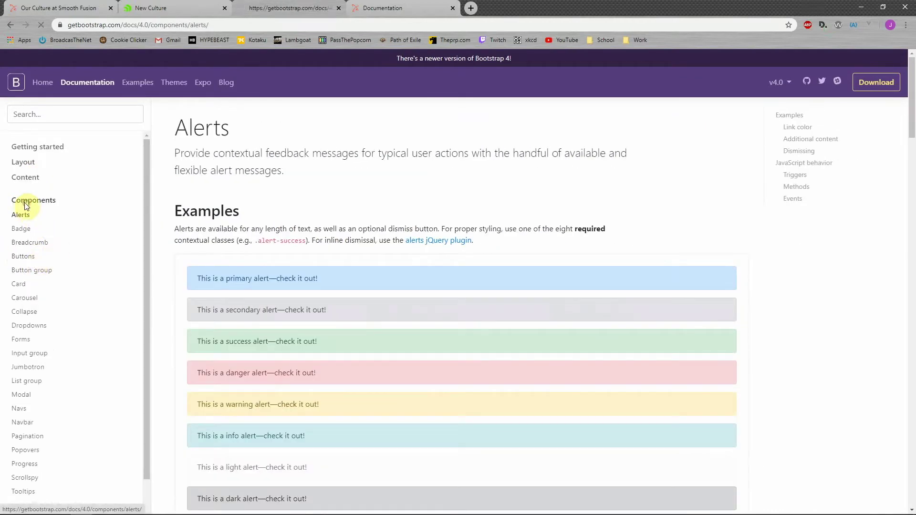
scroll(58, 334, "down", 4)
left_click(28, 449)
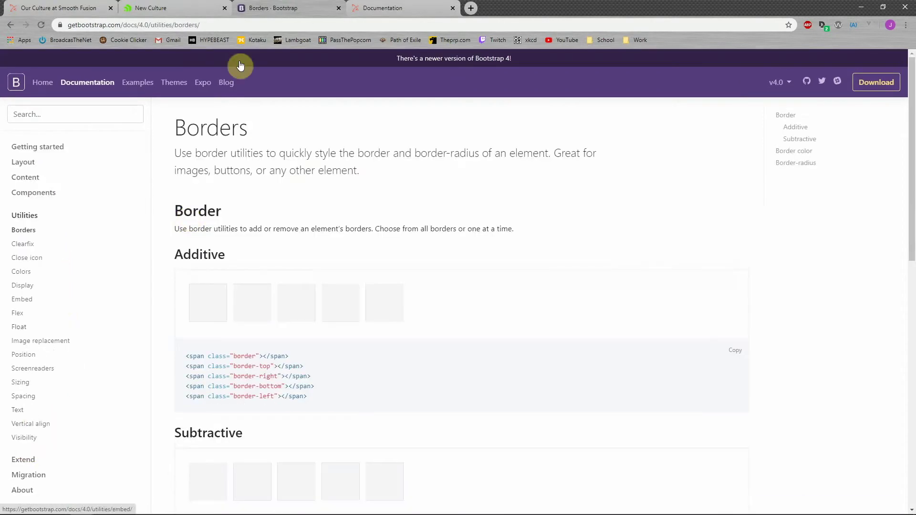
Step: Add a grid-4+4+4 layout beneath the "What's Important to You?" section of the New Culture page
left_click(138, 9)
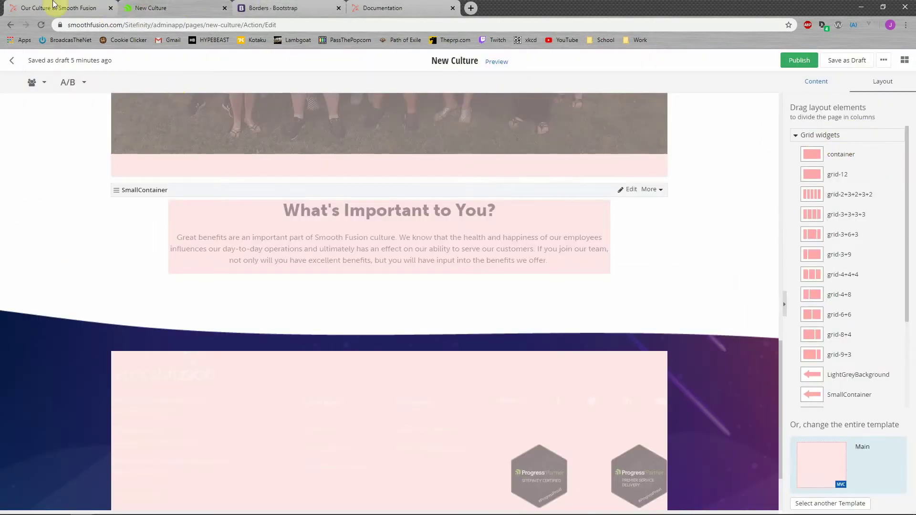
left_click(34, 5)
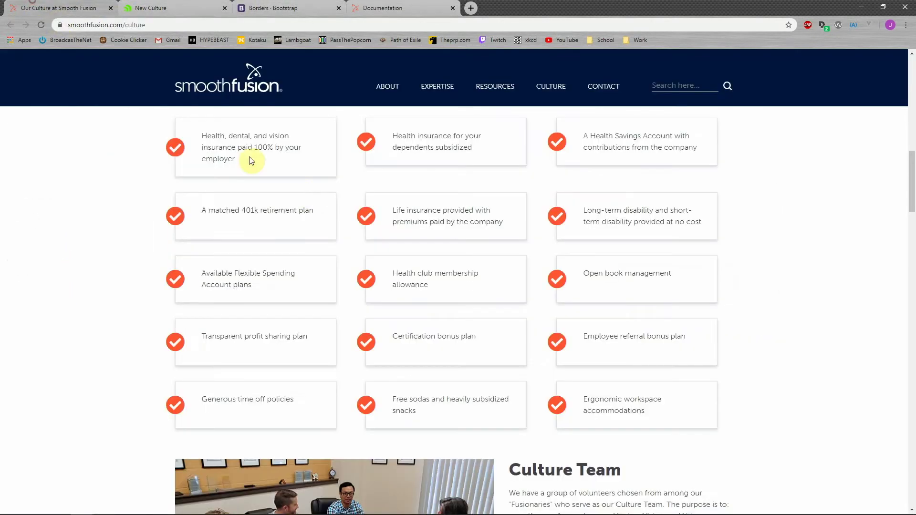
left_click(147, 6)
left_click_drag(862, 270, 244, 300)
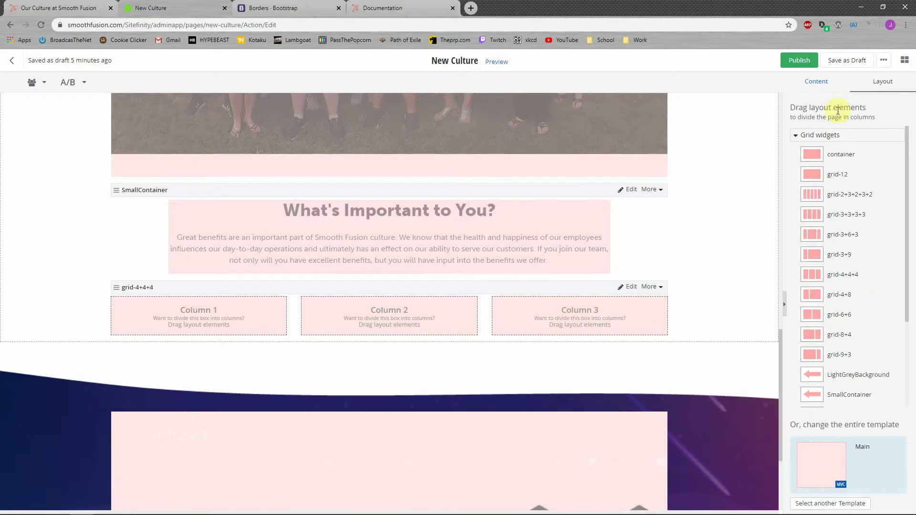
Step: Place an empty Content block widget in Column 1 of the three-column grid
left_click(817, 82)
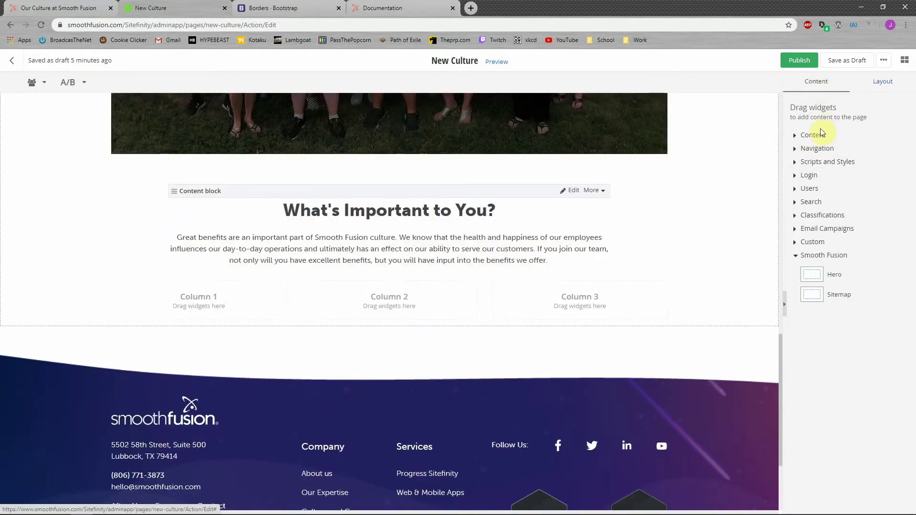
left_click(823, 136)
left_click_drag(858, 256, 231, 294)
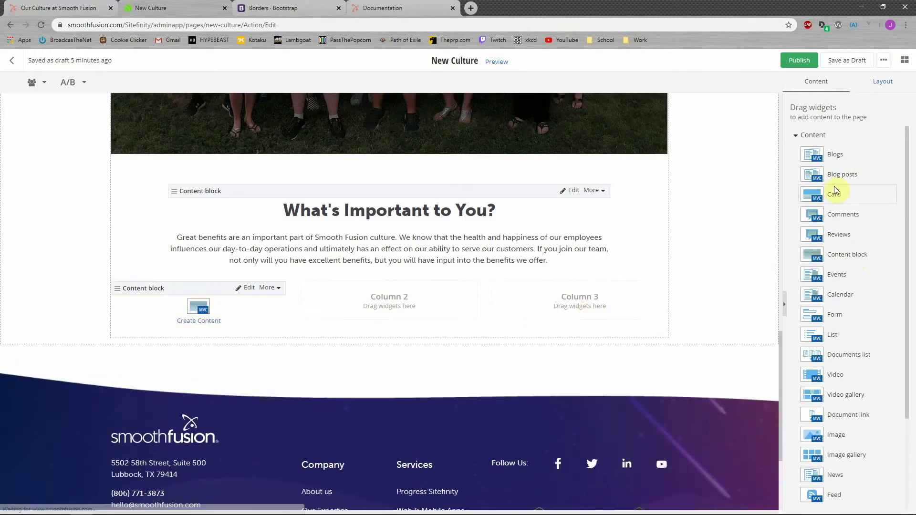
left_click(267, 288)
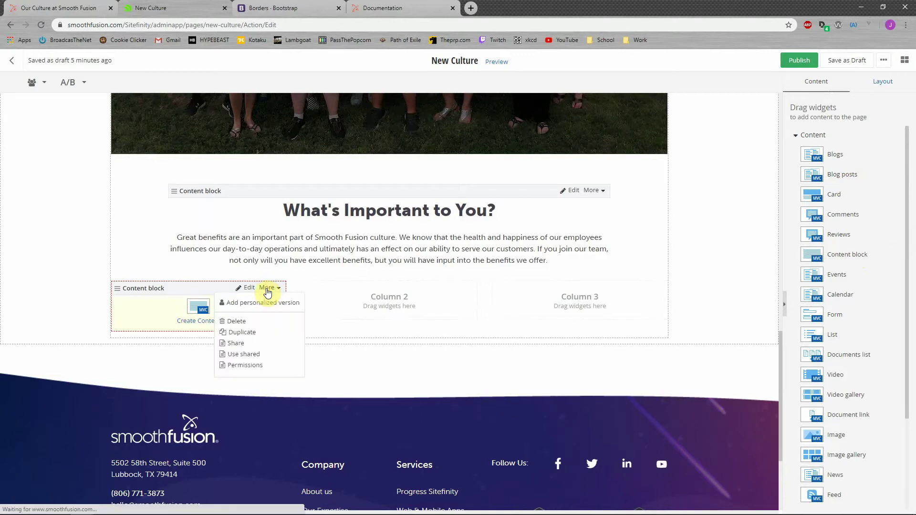
left_click(358, 384)
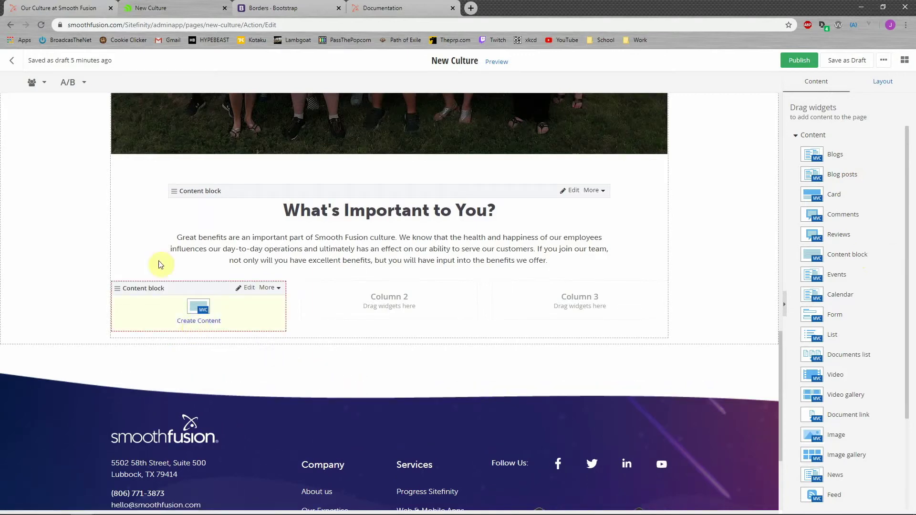
Step: Examine the benefit boxes on the live Culture page and the .check-box wrapping class and sample in the site documentation
left_click(77, 8)
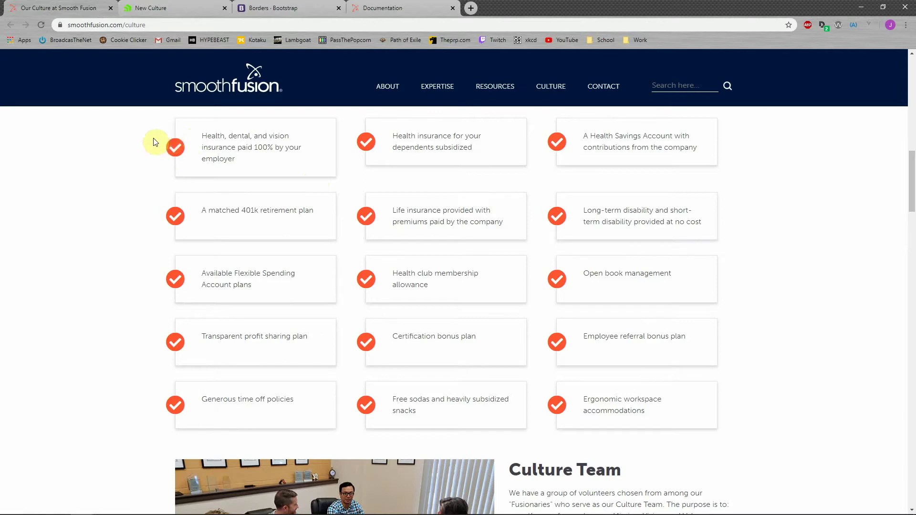
left_click(148, 8)
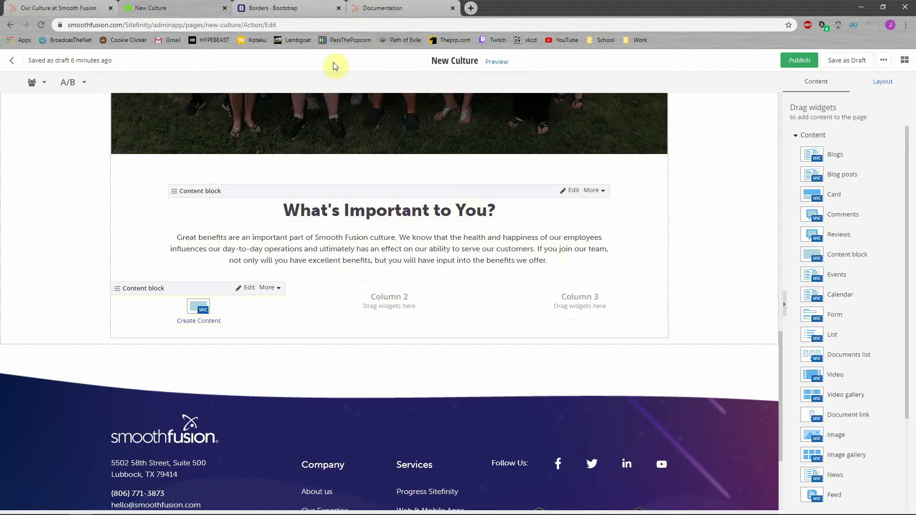
left_click(79, 8)
left_click(173, 8)
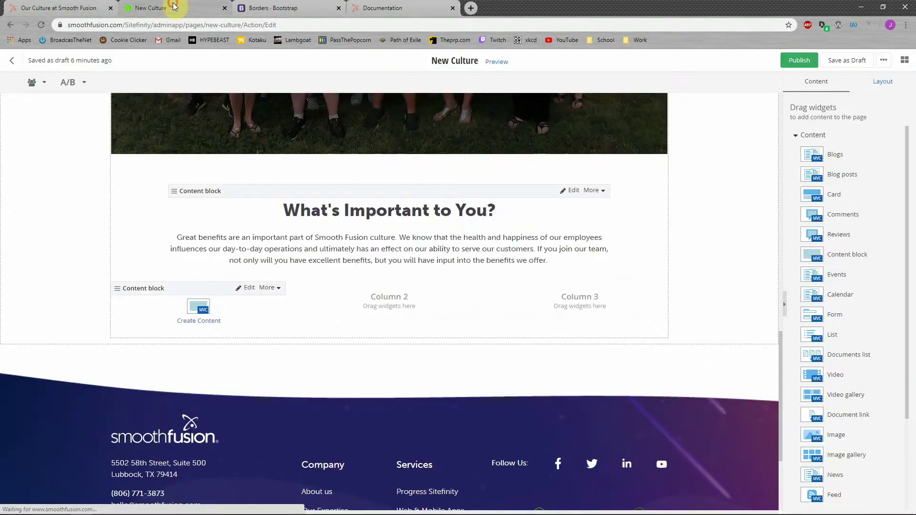
left_click(391, 8)
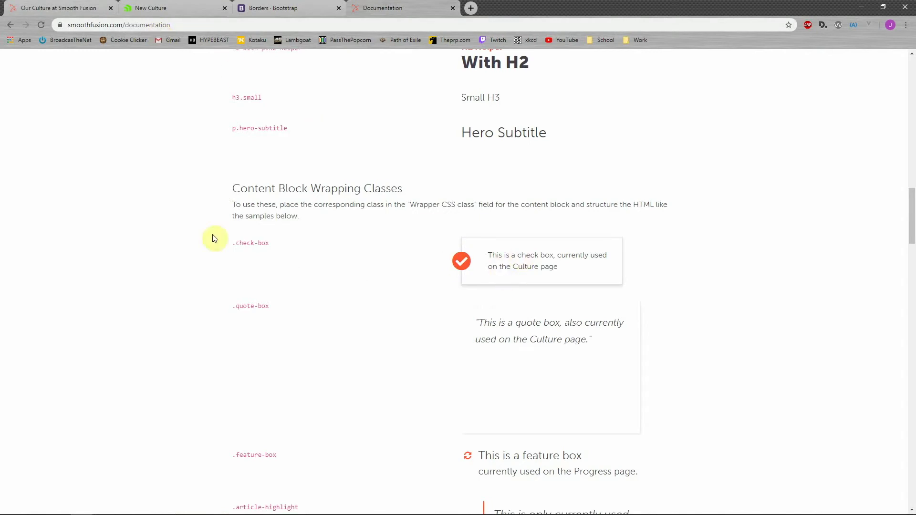
left_click_drag(232, 243, 282, 241)
left_click(282, 241)
left_click_drag(580, 267, 470, 257)
left_click(465, 271)
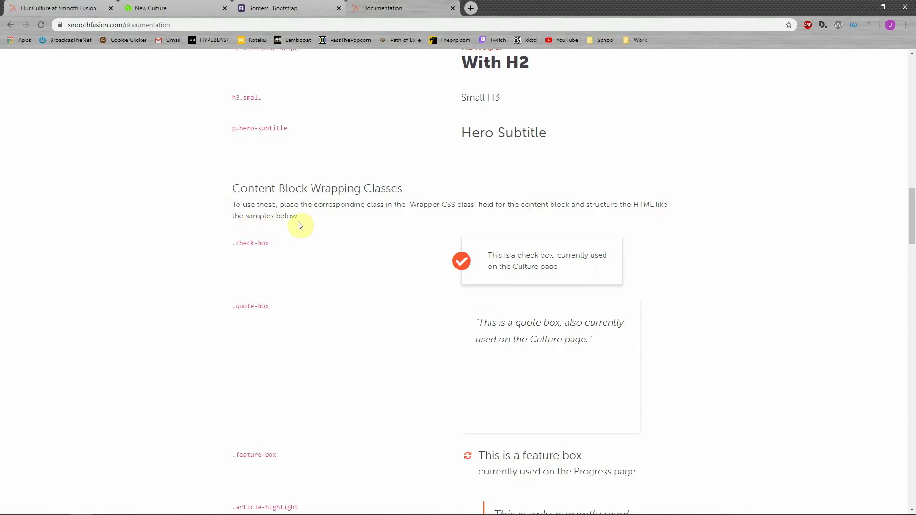
Step: Inspect the documentation's .check-box sample and copy the outer HTML of its sfContentBlock div
right_click(481, 245)
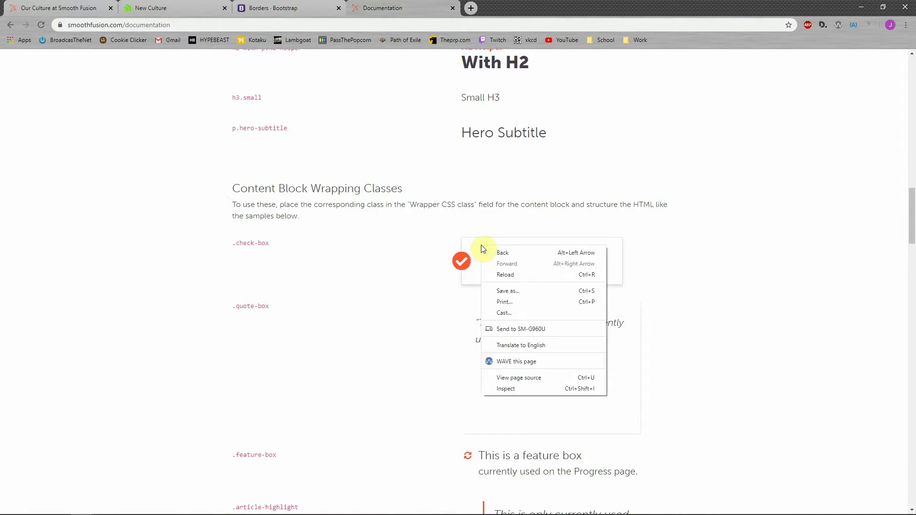
left_click(506, 389)
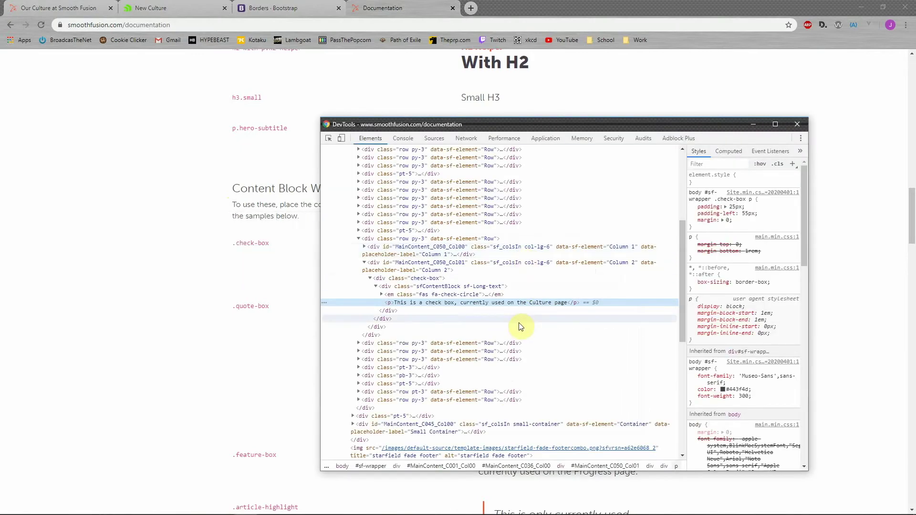
left_click_drag(516, 125, 798, 117)
left_click(707, 280)
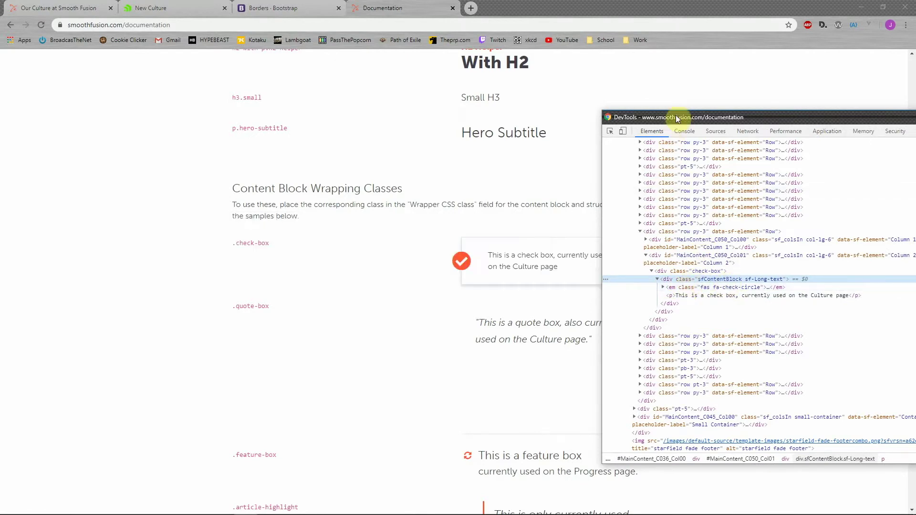
left_click_drag(688, 117, 479, 92)
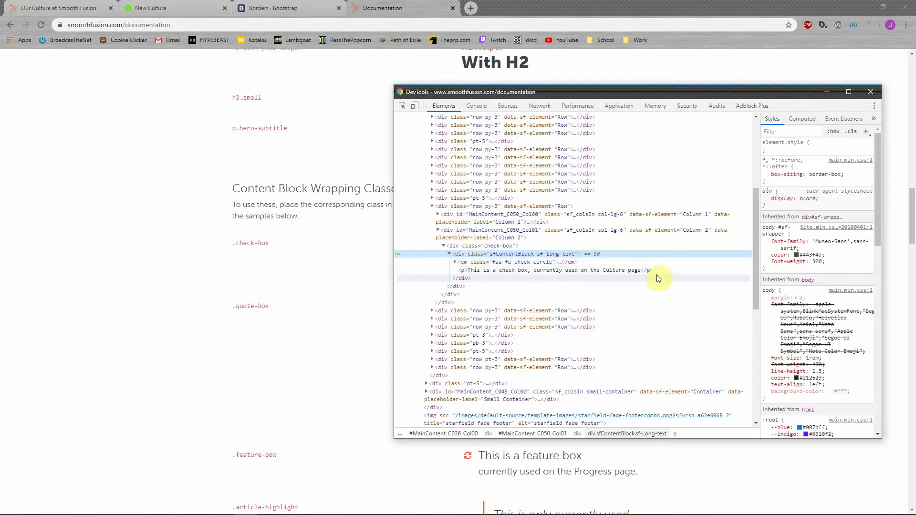
right_click(504, 257)
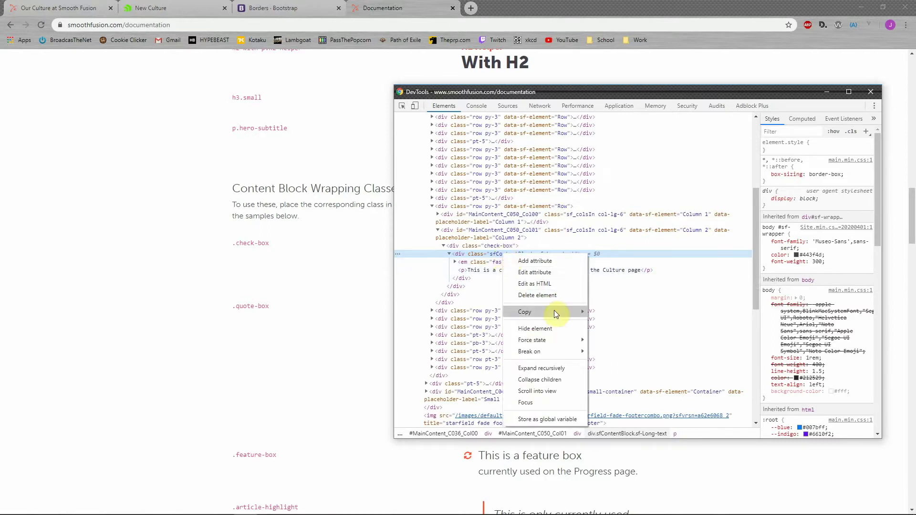
mouse_move(554, 310)
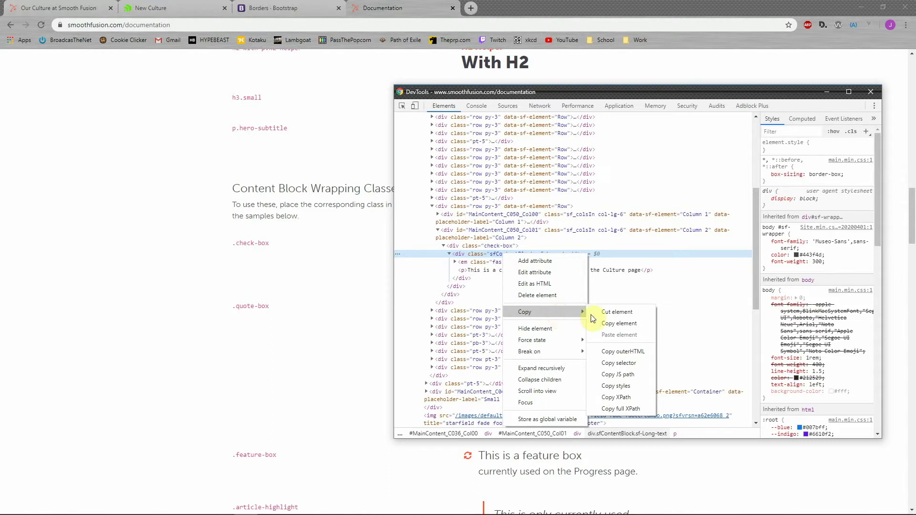
left_click(639, 354)
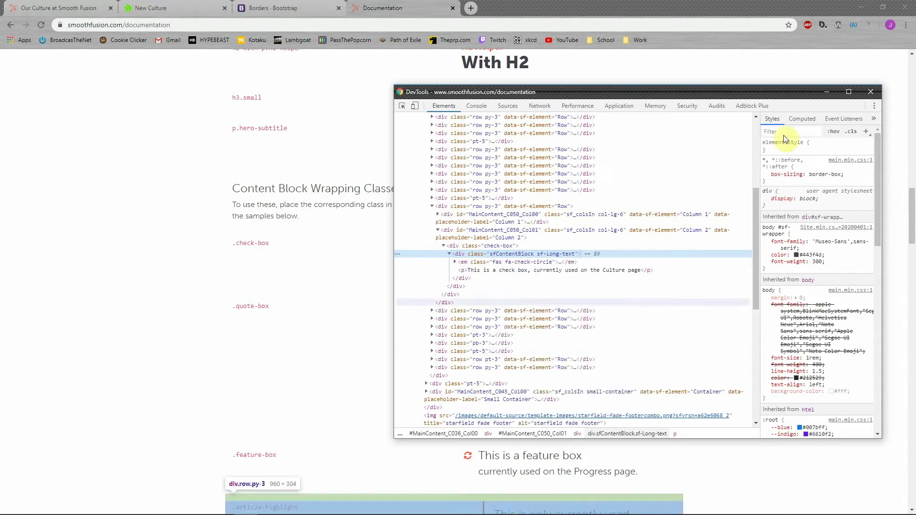
left_click(828, 93)
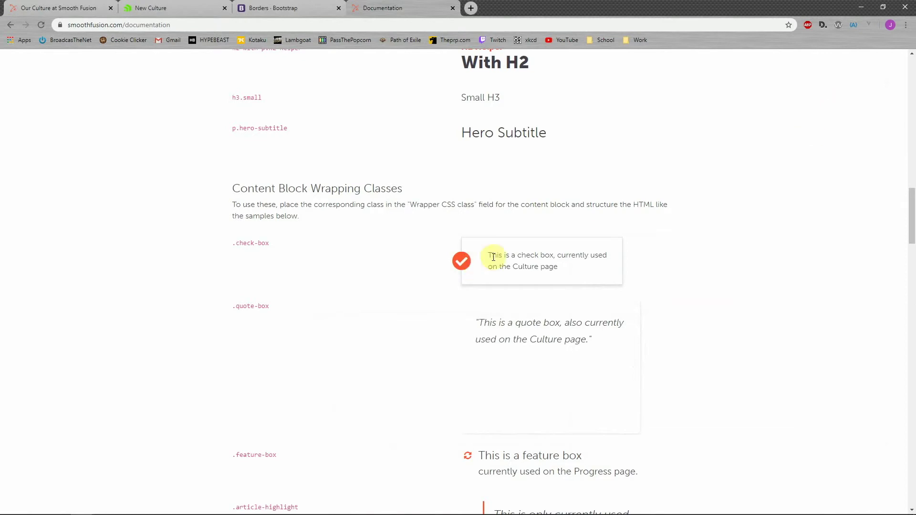
Step: Insert the copied check box HTML into the Column 1 content block's code and remove the outer sfContentBlock div tags
left_click(151, 7)
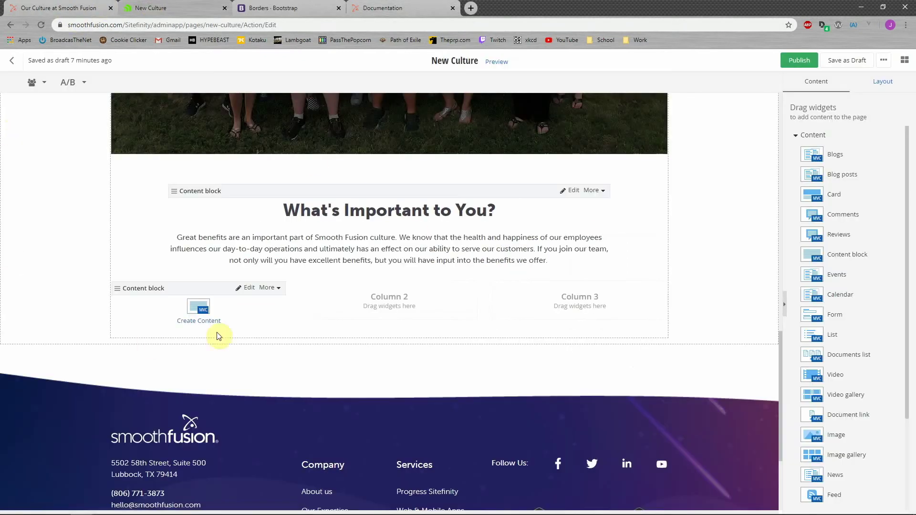
left_click(197, 322)
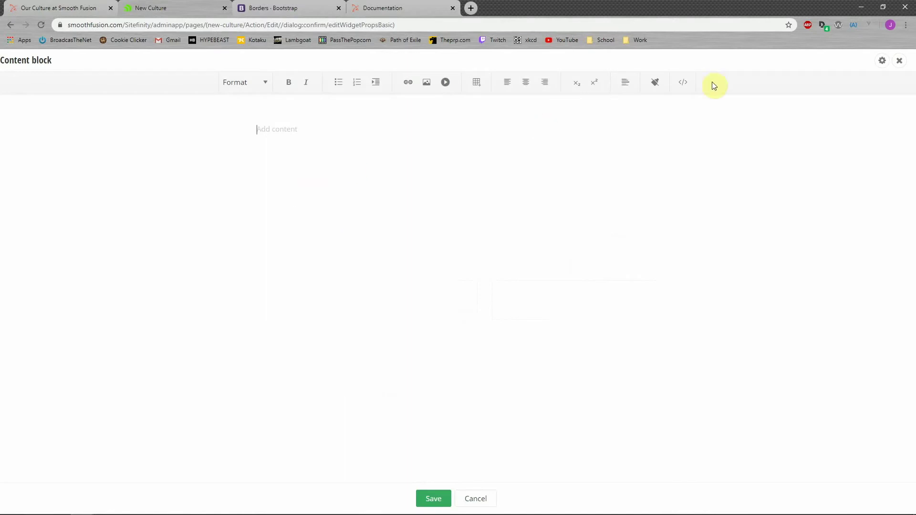
left_click(686, 84)
key("ctrl+v")
left_click_drag(153, 80, 21, 81)
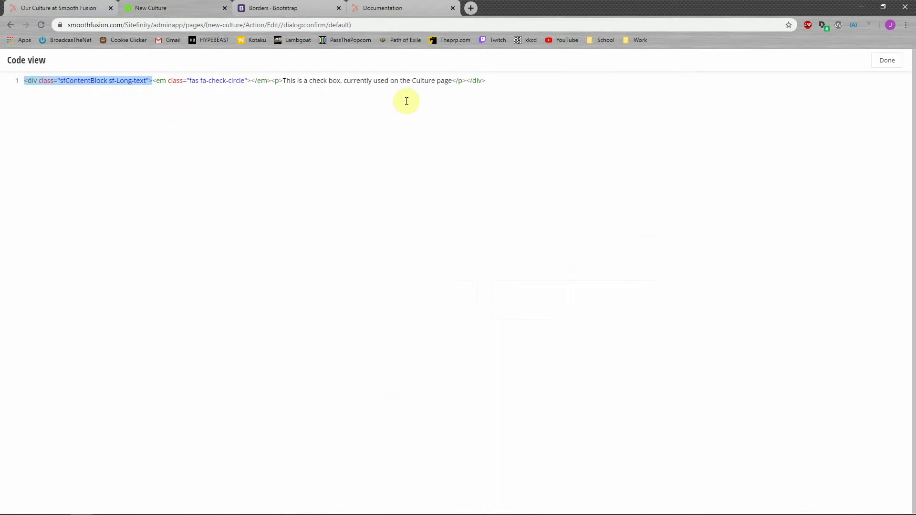
key("BackSpace")
left_click(376, 83)
key("BackSpace")
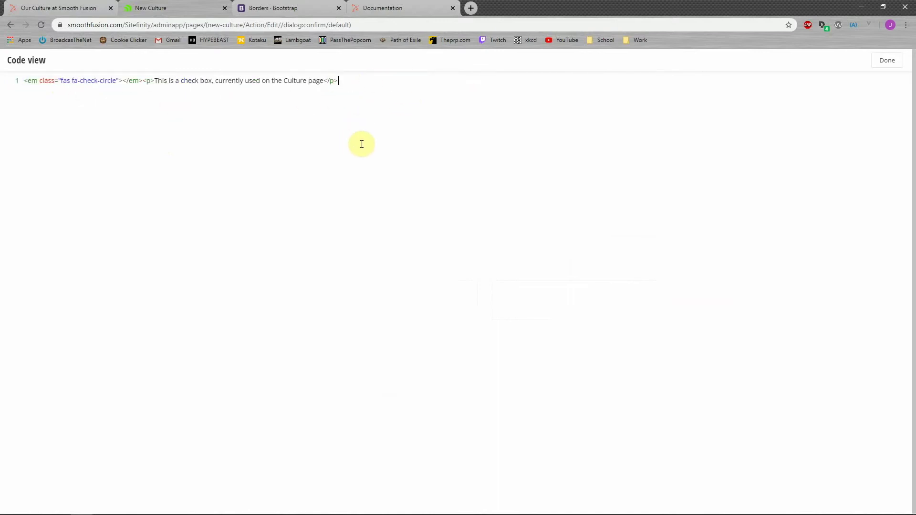
left_click(886, 61)
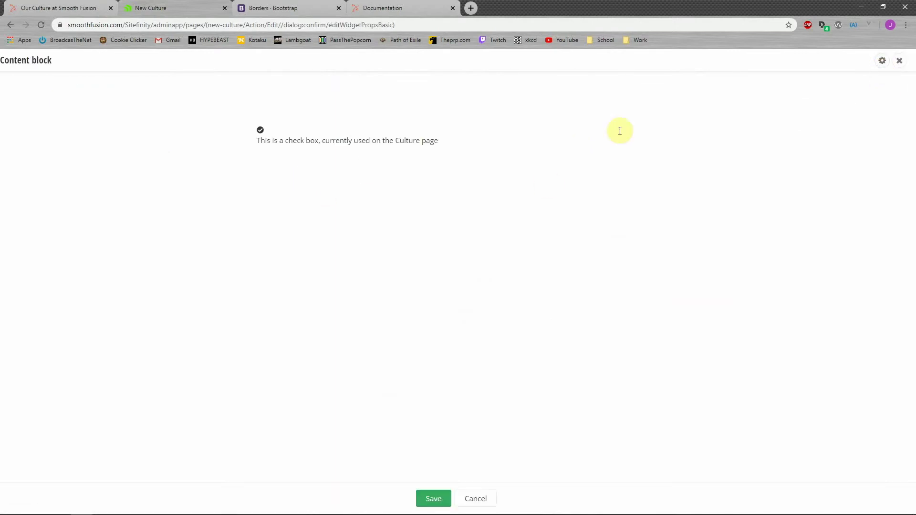
Step: Set the content block's wrapper CSS class to check-box, copying the class name from the documentation, and save the advanced settings
left_click(883, 61)
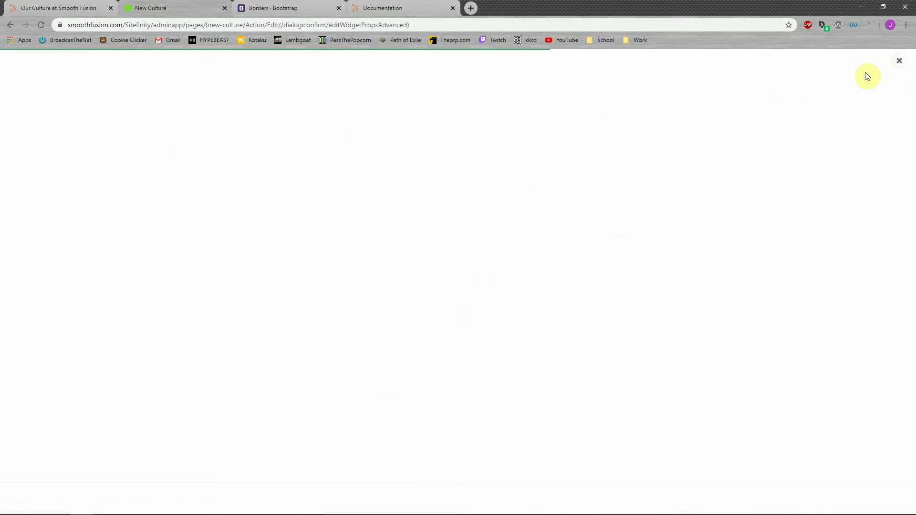
left_click(404, 6)
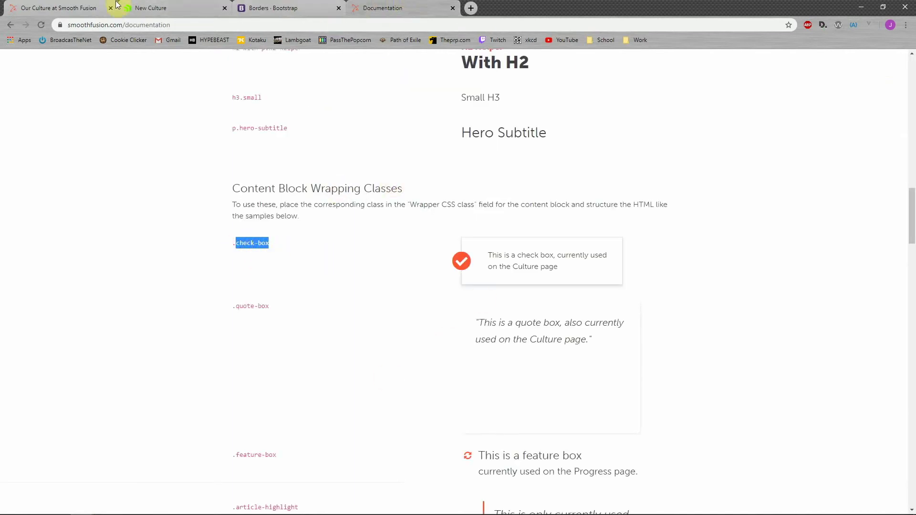
left_click(138, 8)
left_click(384, 169)
key("ctrl+v")
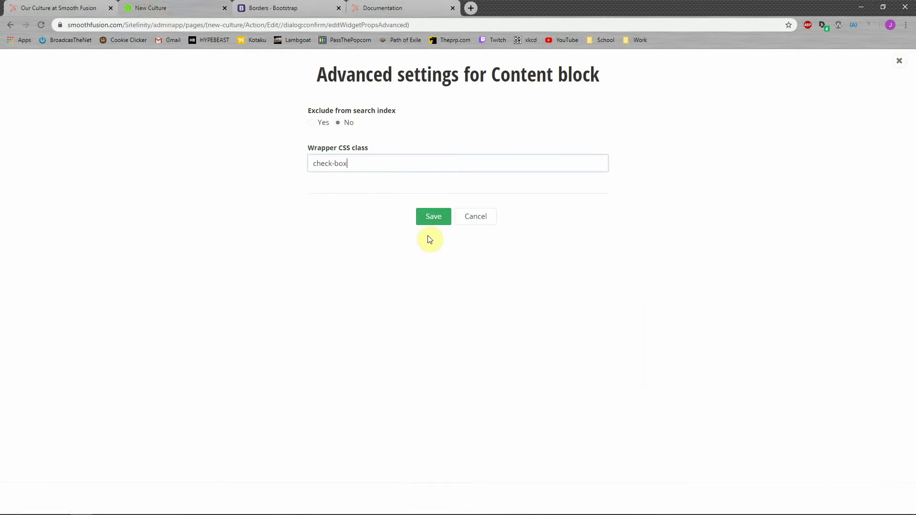
left_click(433, 218)
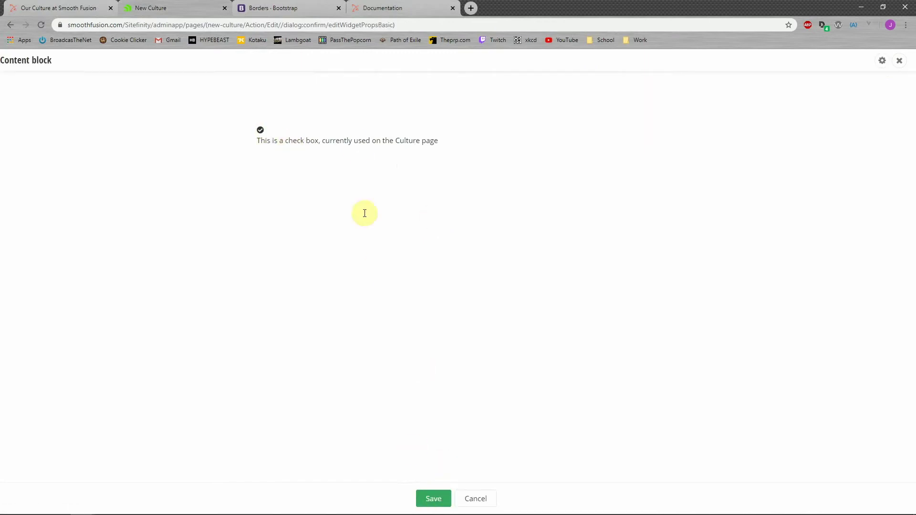
Step: Copy the text "Health, dental, and vision insurance paid 100% by your employer" from the first benefit box on the live Culture page
left_click(57, 8)
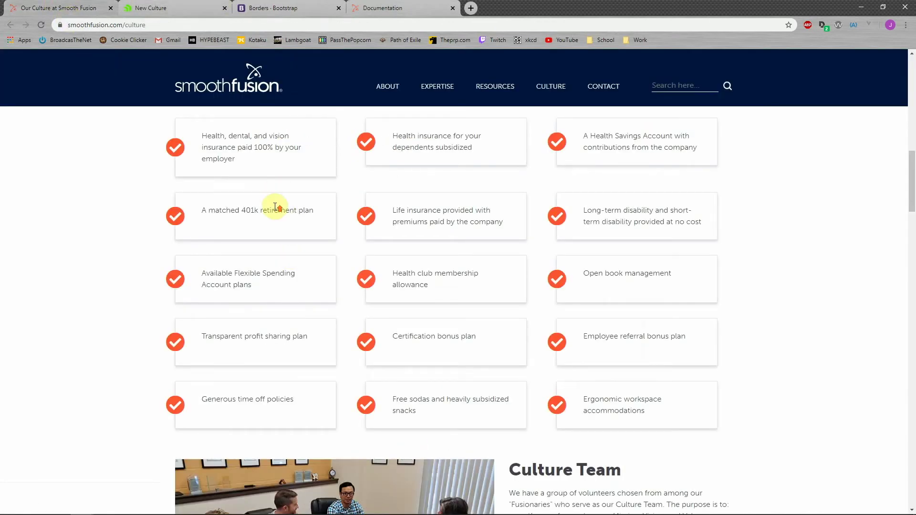
scroll(275, 206, "up", 1)
left_click_drag(241, 212, 202, 184)
key("ctrl+c")
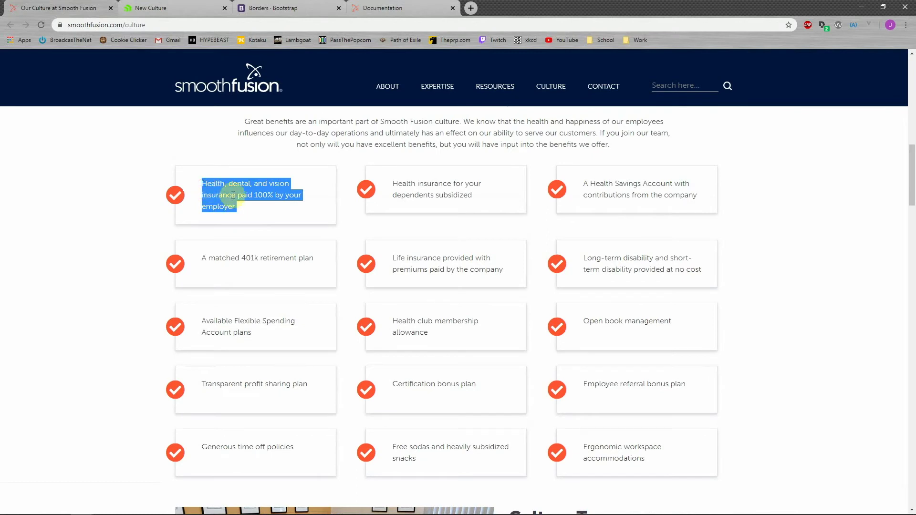
Step: Replace the sample sentence in the Column 1 content block with the copied "Health, dental, and vision insurance paid 100% by your employer" and save the block
left_click(171, 8)
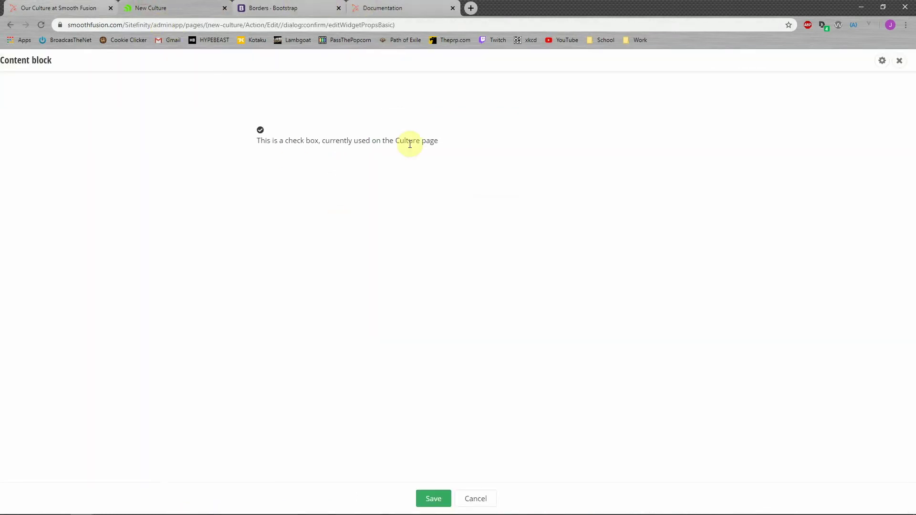
left_click_drag(438, 141, 259, 142)
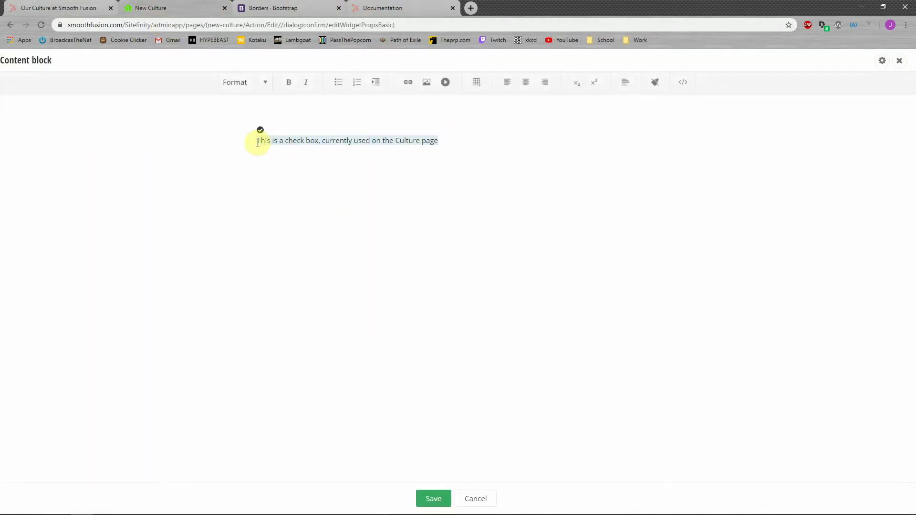
key("ctrl+v")
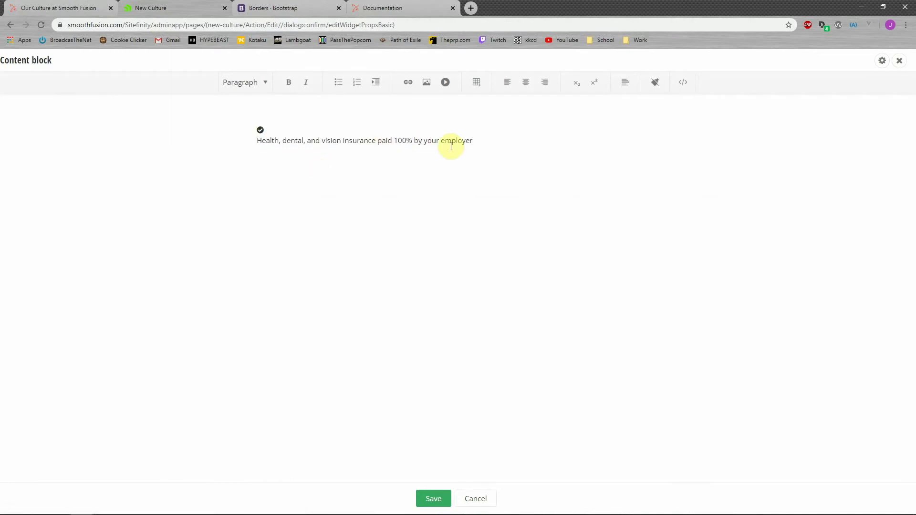
left_click(433, 499)
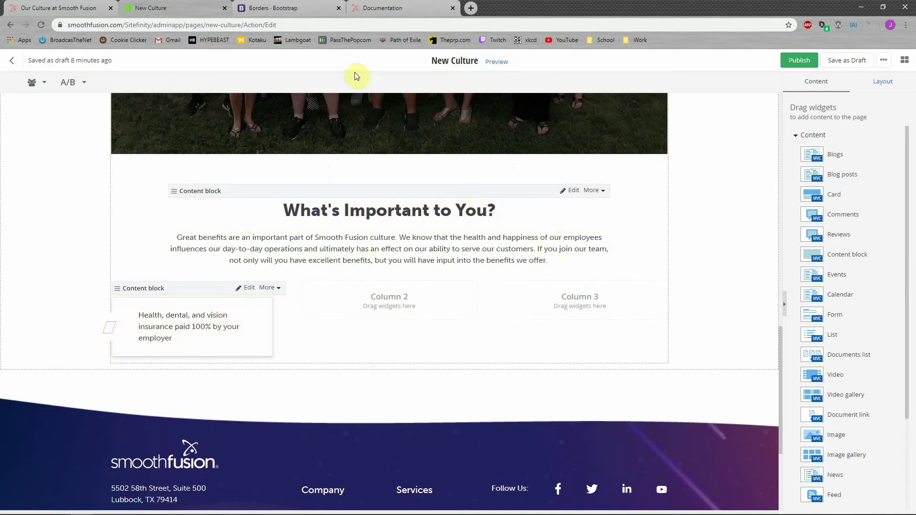
Step: Save the New Culture page as a draft and preview its first check box under "What's Important to You?"
left_click(845, 61)
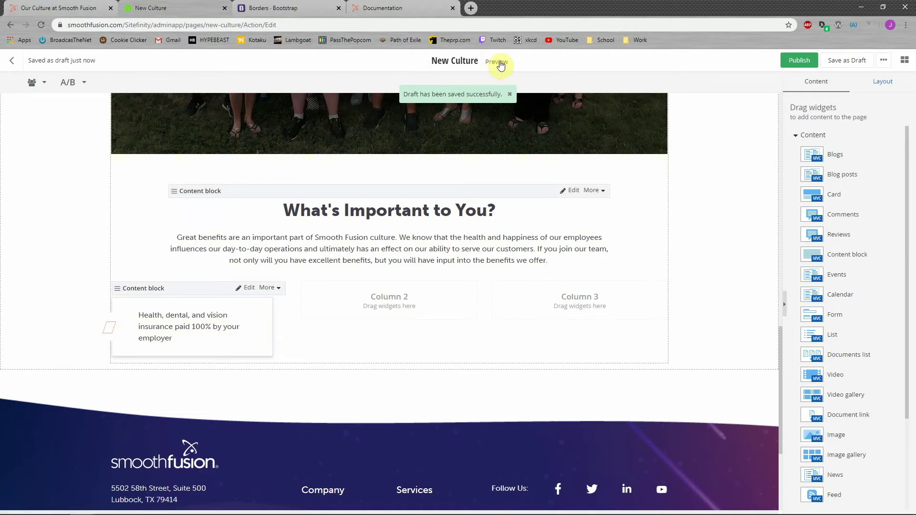
left_click(497, 63)
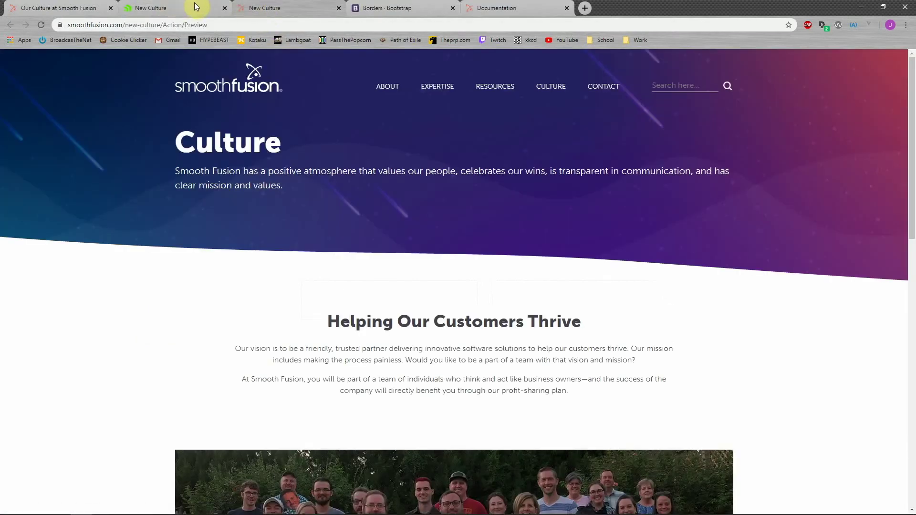
left_click(195, 7)
left_click(260, 8)
scroll(346, 298, "down", 3)
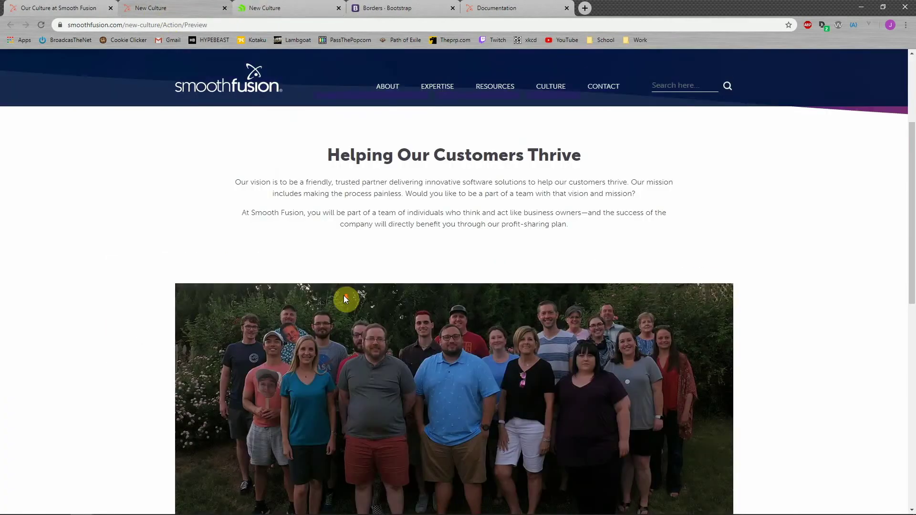
scroll(346, 299, "down", 9)
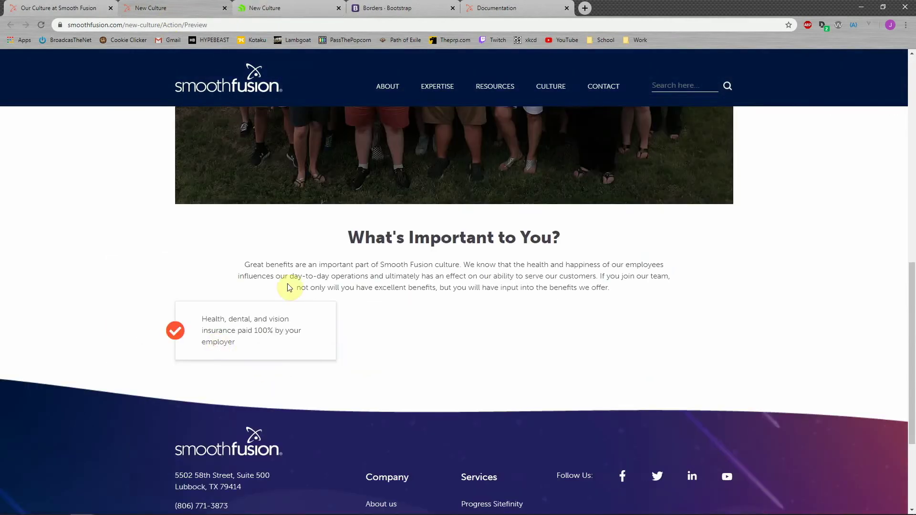
Step: Compare the first check box in the New Culture editor and preview with the live Culture page, focusing on the space above it
left_click(292, 8)
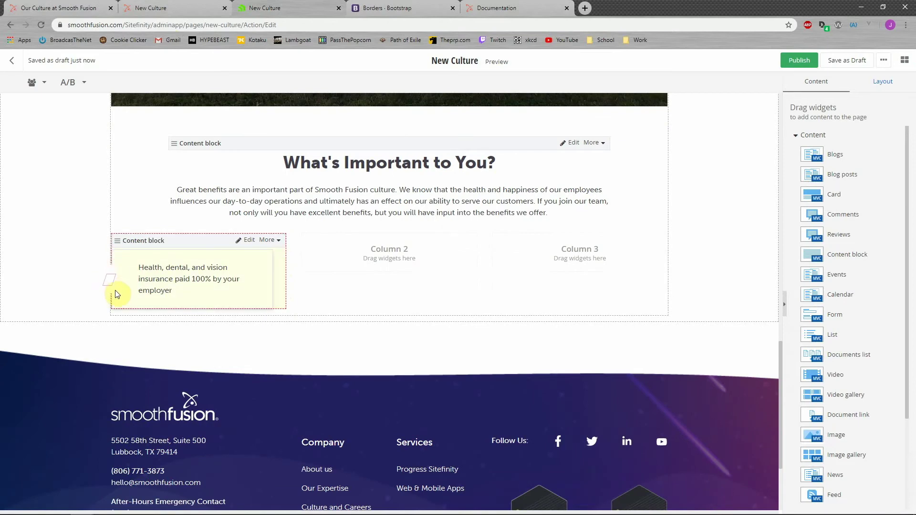
left_click(210, 9)
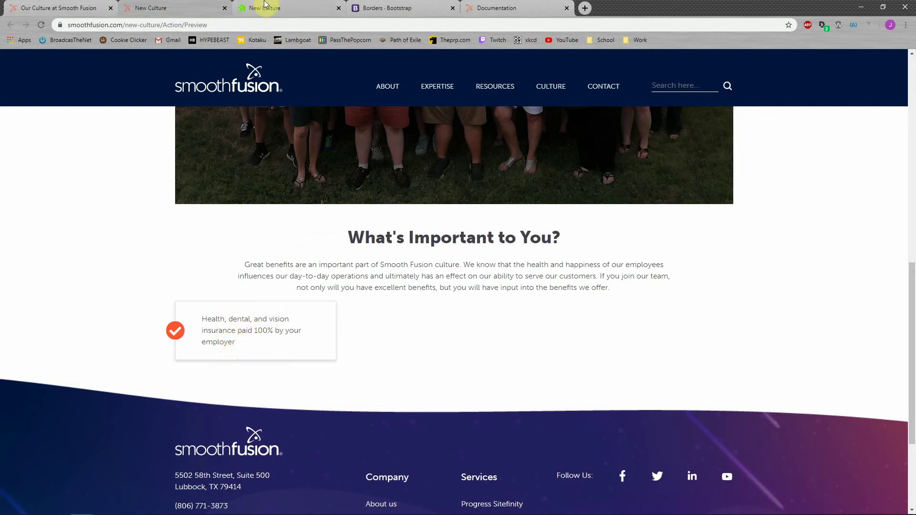
left_click(76, 7)
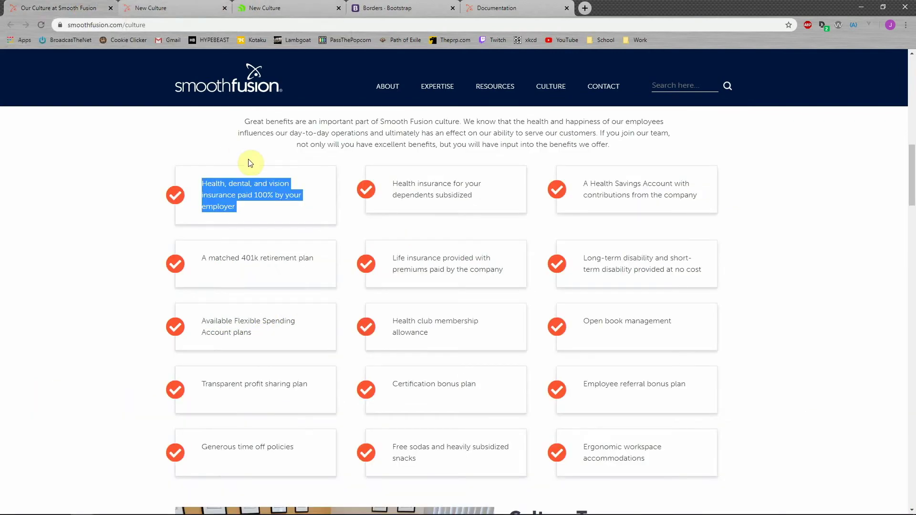
scroll(250, 163, "up", 2)
left_click(168, 9)
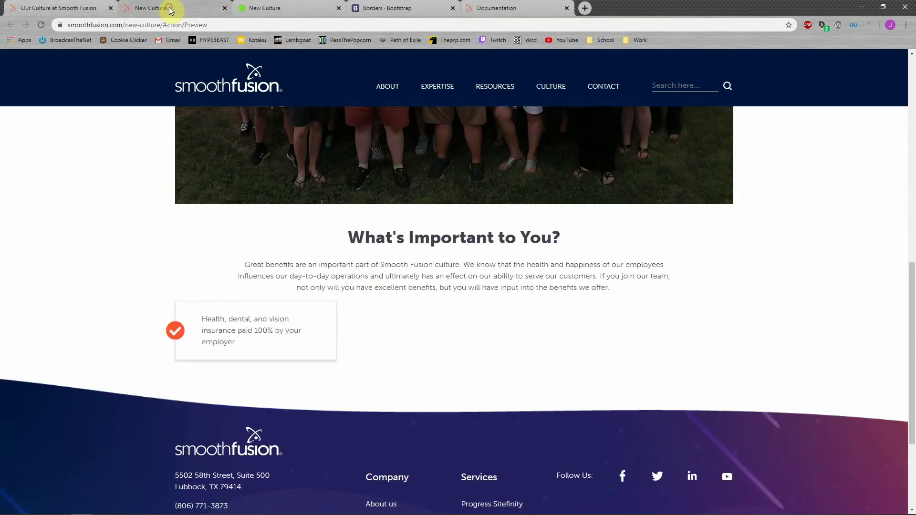
left_click(72, 7)
scroll(139, 116, "up", 1)
left_click(146, 5)
left_click(65, 3)
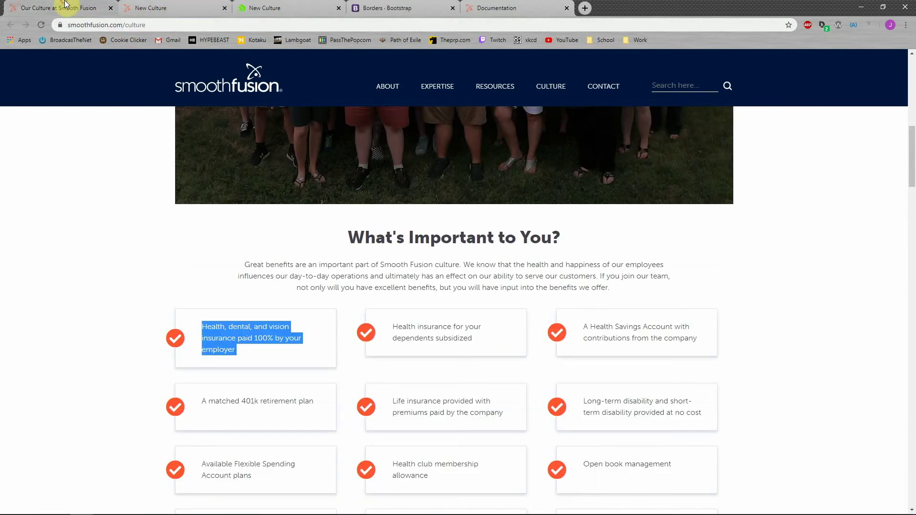
left_click(144, 7)
left_click(48, 7)
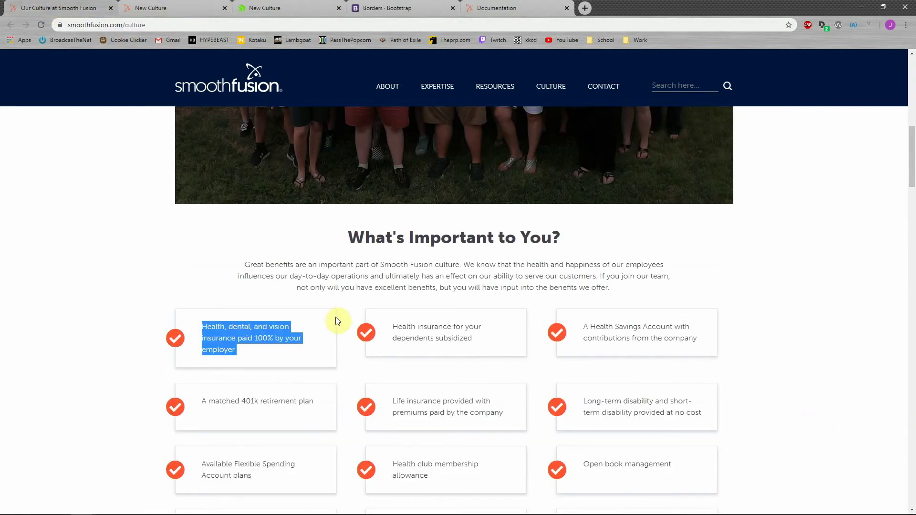
left_click(223, 301)
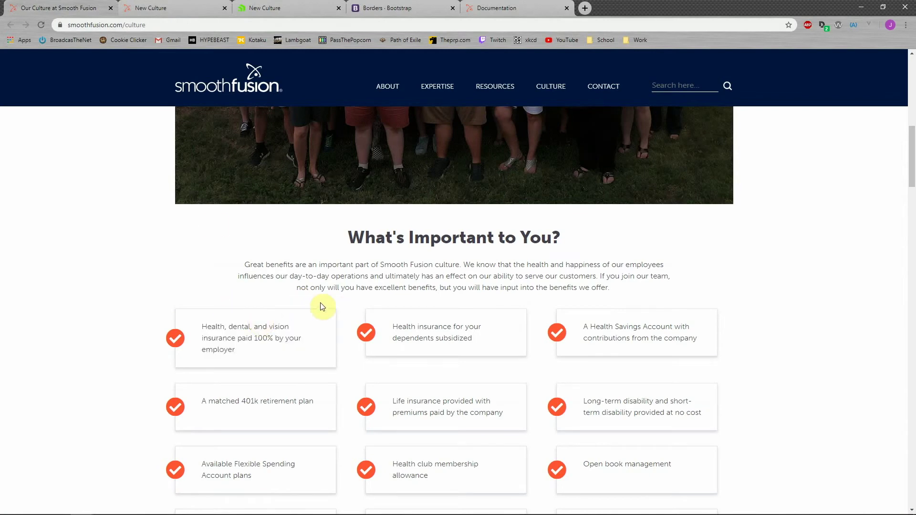
left_click(149, 3)
left_click(83, 3)
Step: Add the pt-3 class to the Row classes of the grid-4+4+4 widget holding the check box and save the widget
left_click(191, 5)
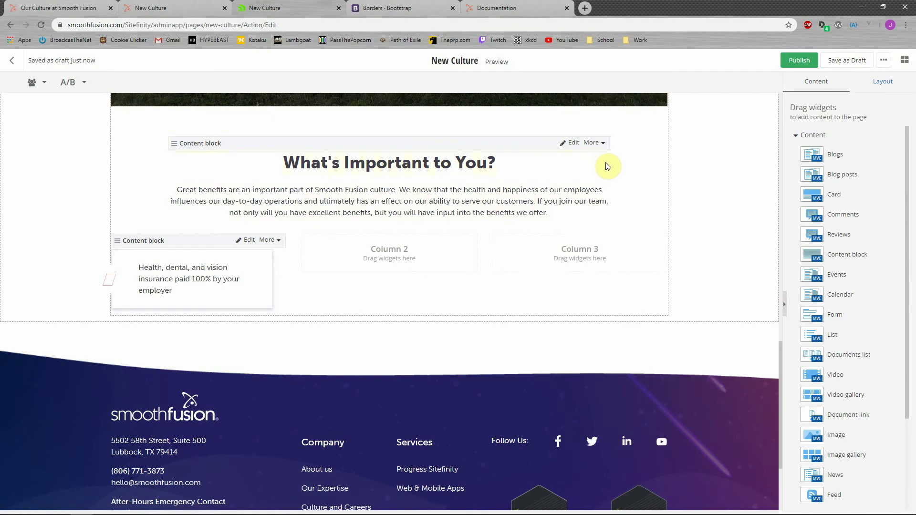
left_click(892, 82)
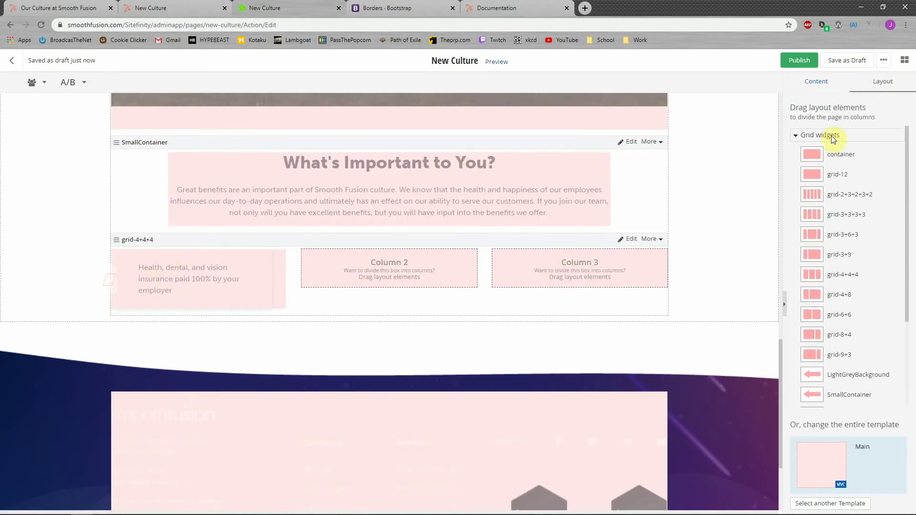
left_click(839, 84)
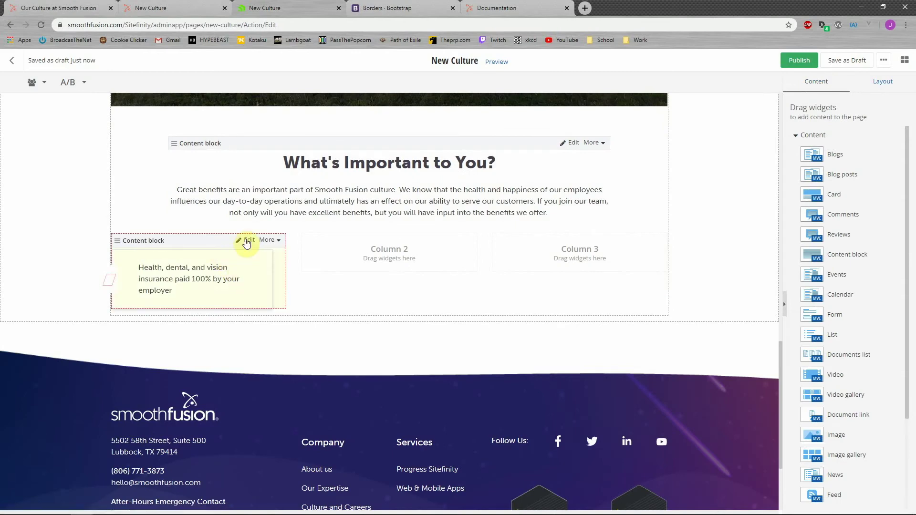
left_click(882, 82)
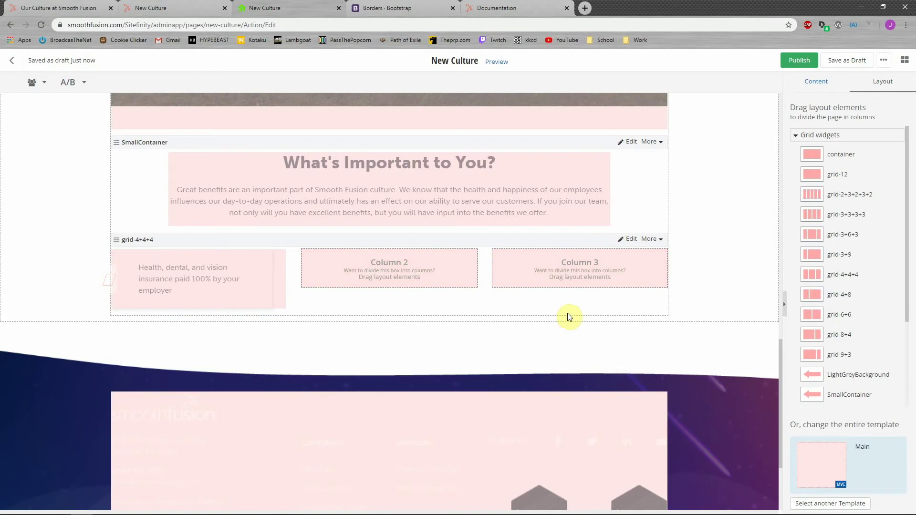
left_click(629, 240)
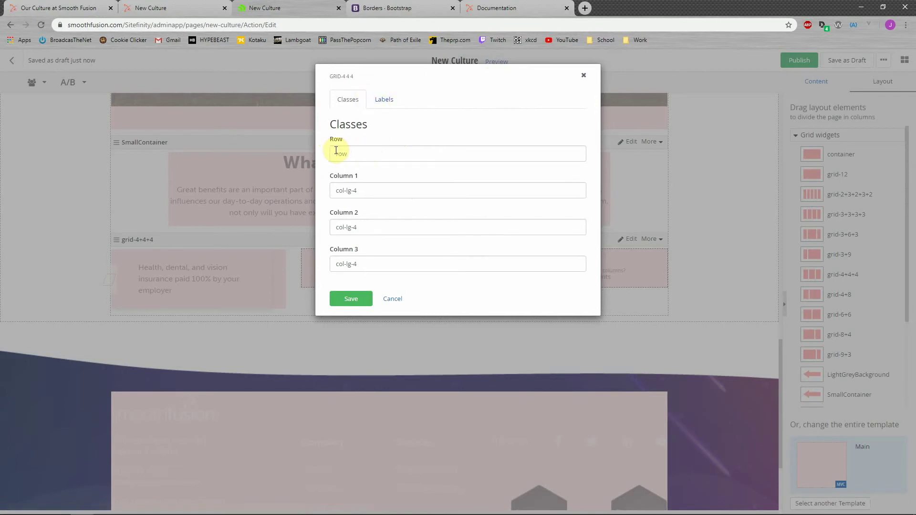
left_click(373, 153)
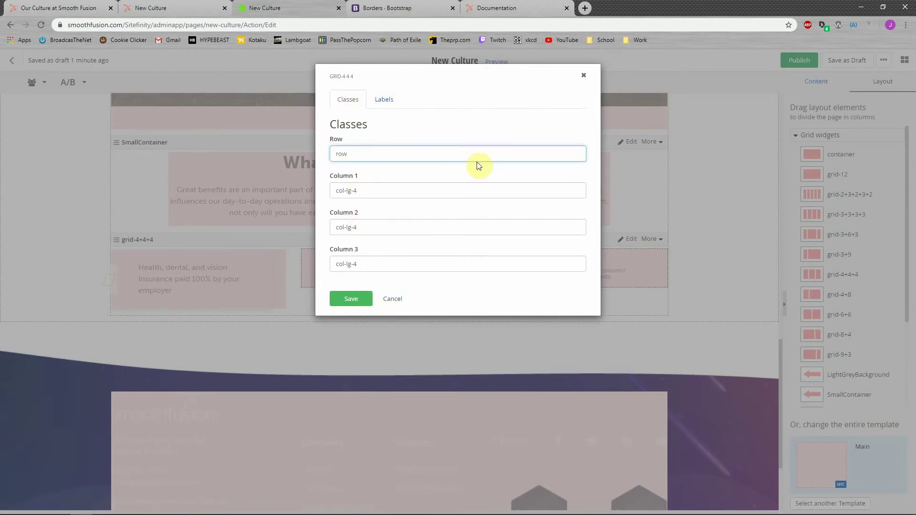
type("pt-3")
left_click(350, 300)
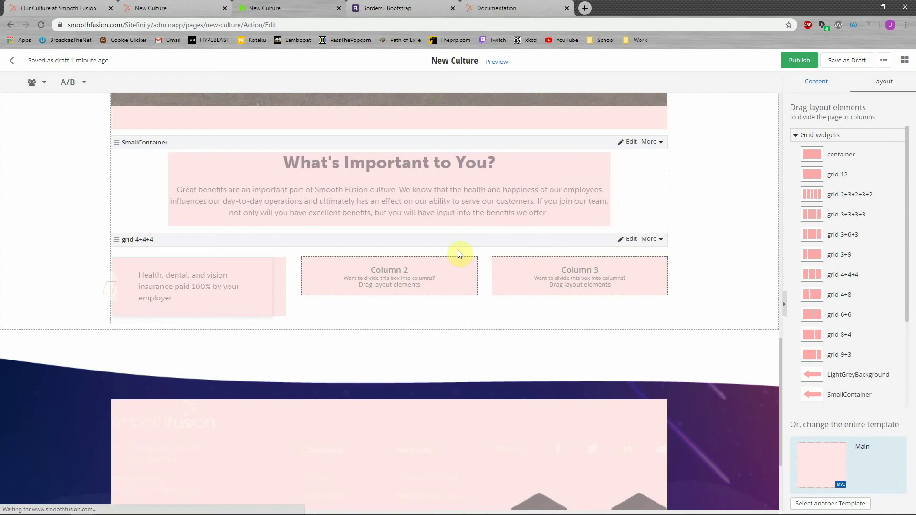
Step: Save the page as a draft and compare the preview's spacing above the check box with the live Culture page
left_click(817, 82)
left_click(845, 60)
left_click(168, 9)
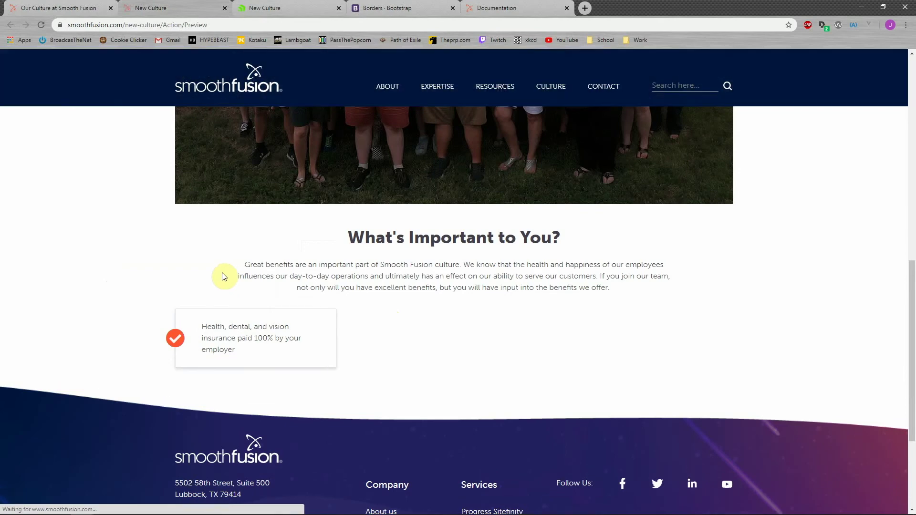
left_click(72, 7)
left_click(176, 4)
left_click(54, 8)
left_click(186, 4)
left_click(67, 7)
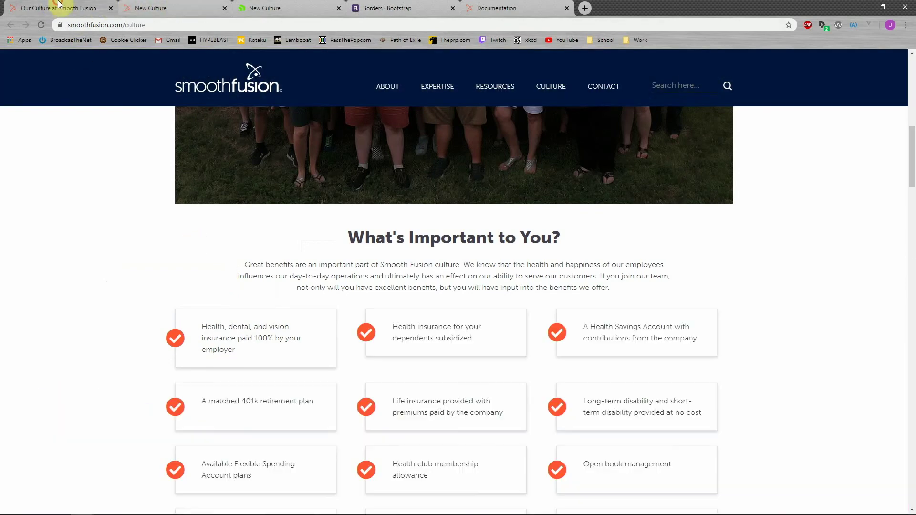
Step: Duplicate the check box content block twice in the New Culture editor, placing one copy in Column 2 and one in Column 3
left_click(284, 8)
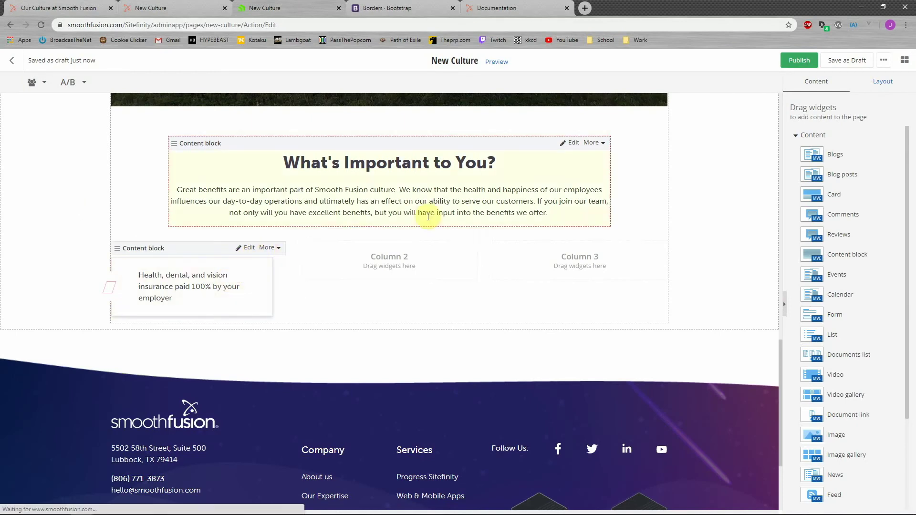
left_click(273, 249)
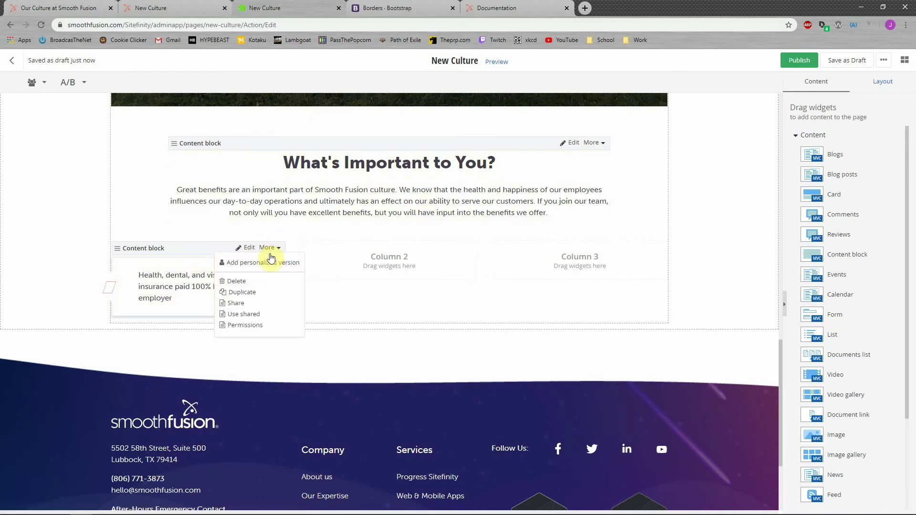
left_click(256, 288)
left_click_drag(177, 335, 385, 292)
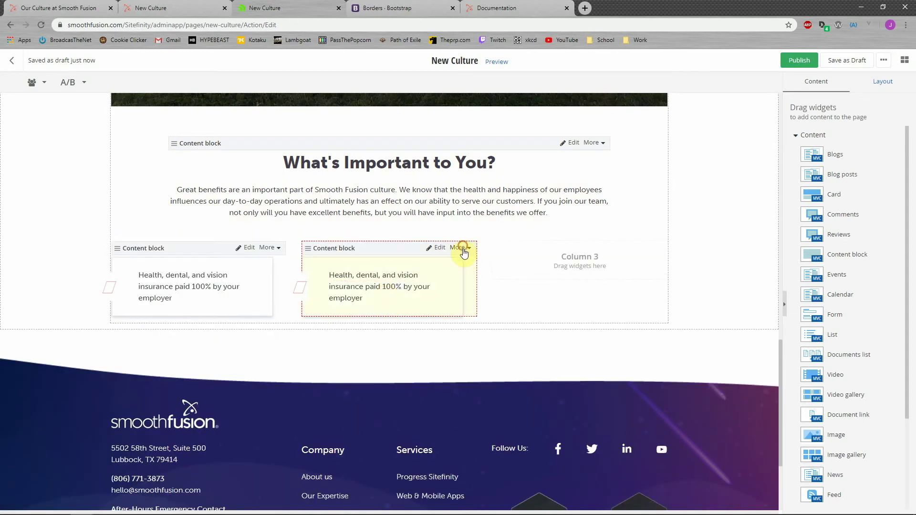
left_click(464, 248)
left_click(446, 292)
left_click_drag(382, 344, 577, 266)
left_click(443, 250)
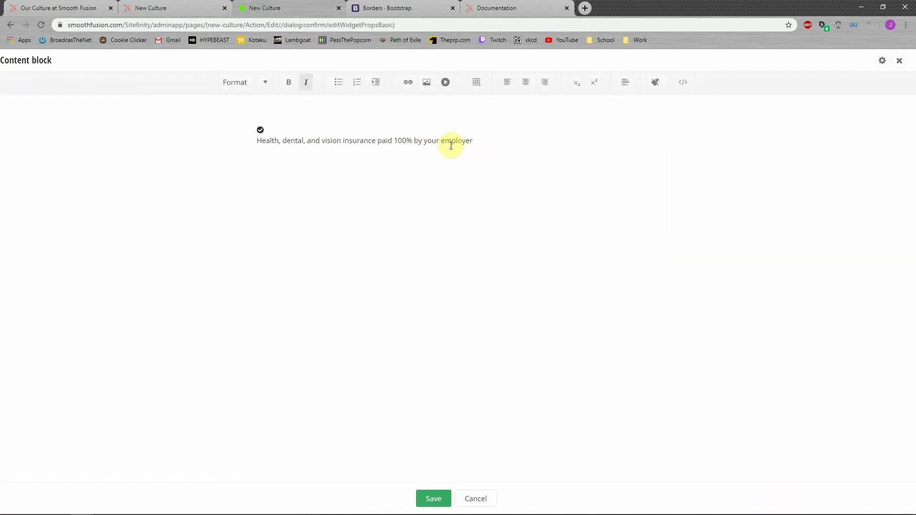
left_click(475, 499)
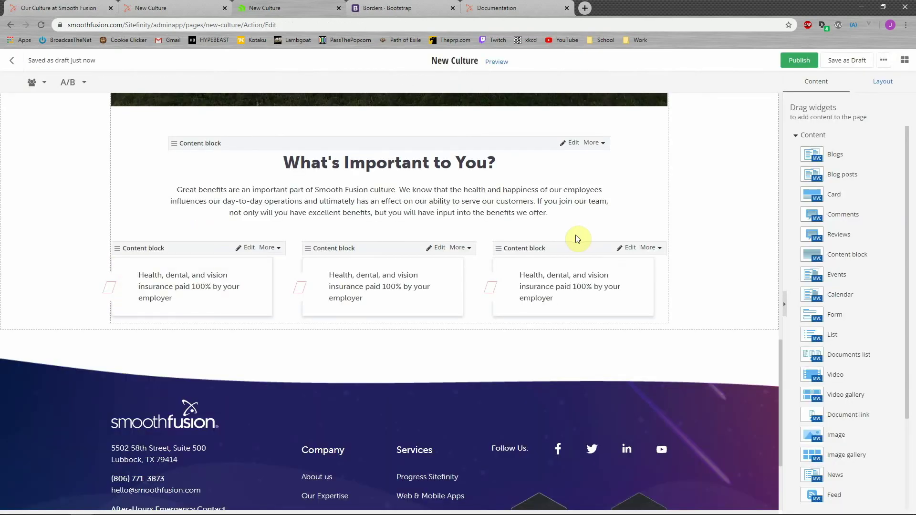
Step: Save the page as a draft and reload the preview to display the three-column check box row
left_click(864, 61)
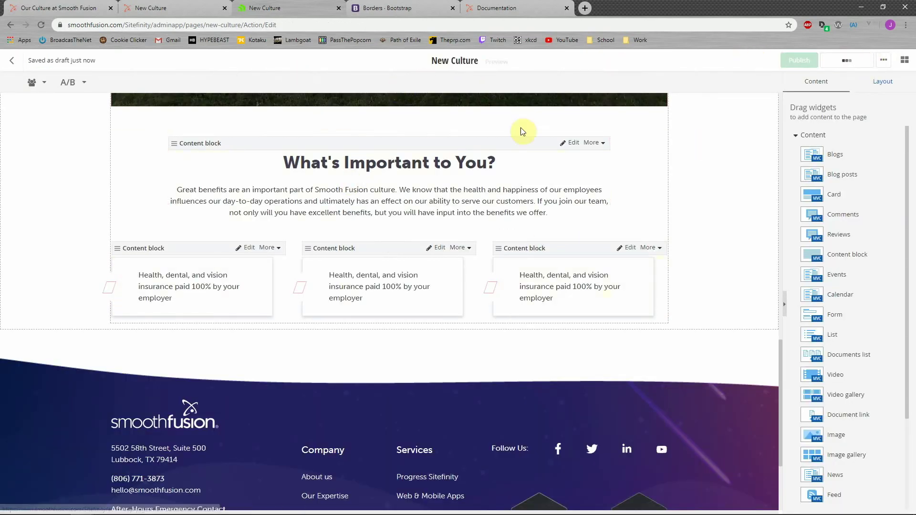
left_click(174, 8)
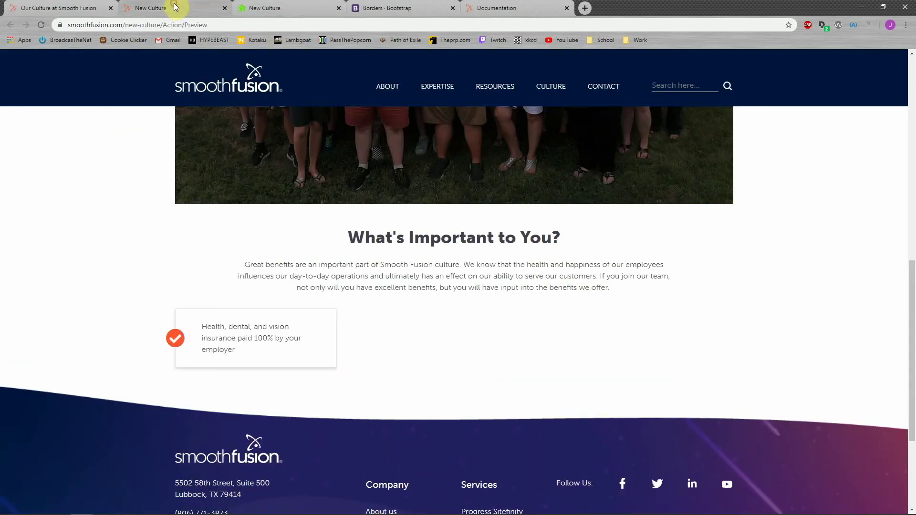
left_click(42, 26)
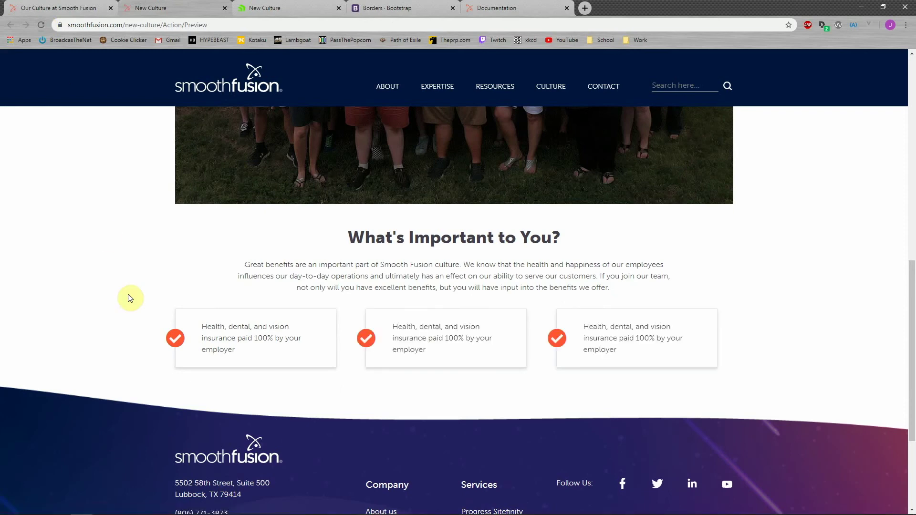
Step: Review the remaining benefit check box rows on the live Culture page and return to the New Culture preview
left_click(86, 8)
scroll(491, 343, "down", 3)
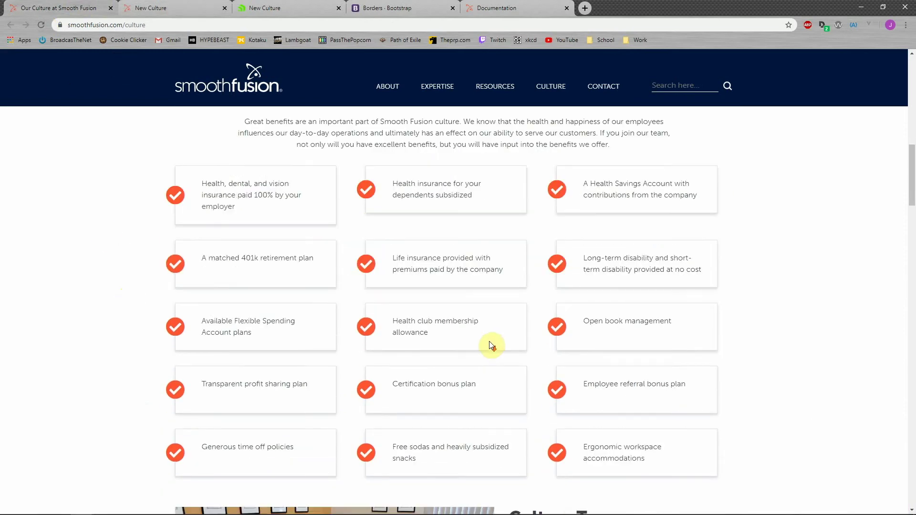
scroll(487, 346, "down", 3)
scroll(486, 347, "up", 3)
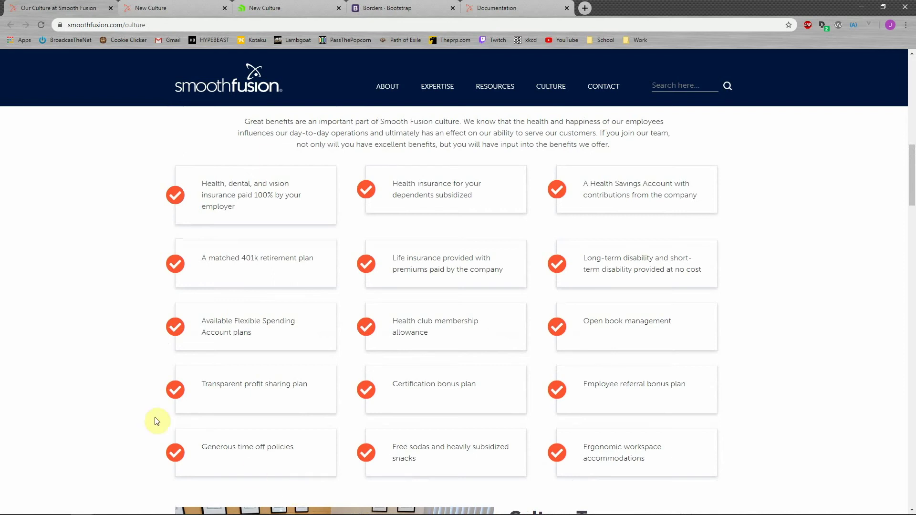
left_click(191, 5)
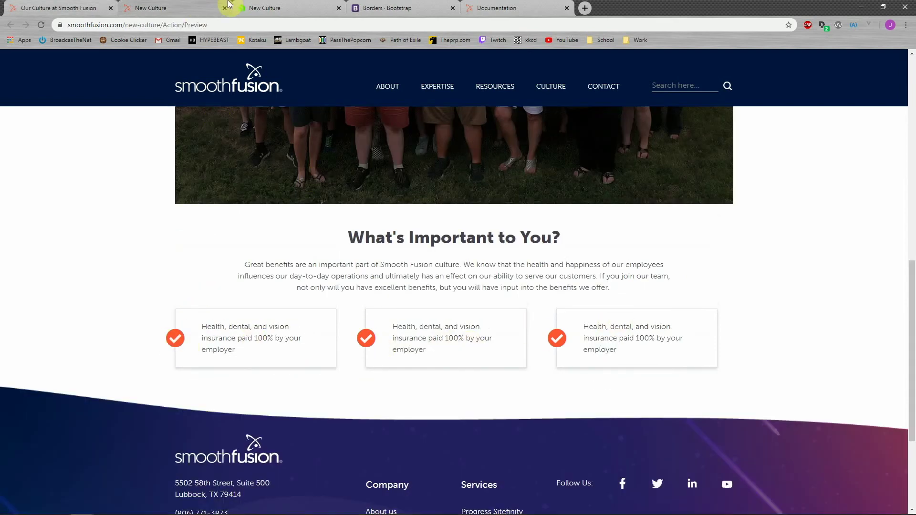
Step: Examine the layout of the remaining sections on the live Culture page, from Culture Team down to the closing call to action
left_click(286, 8)
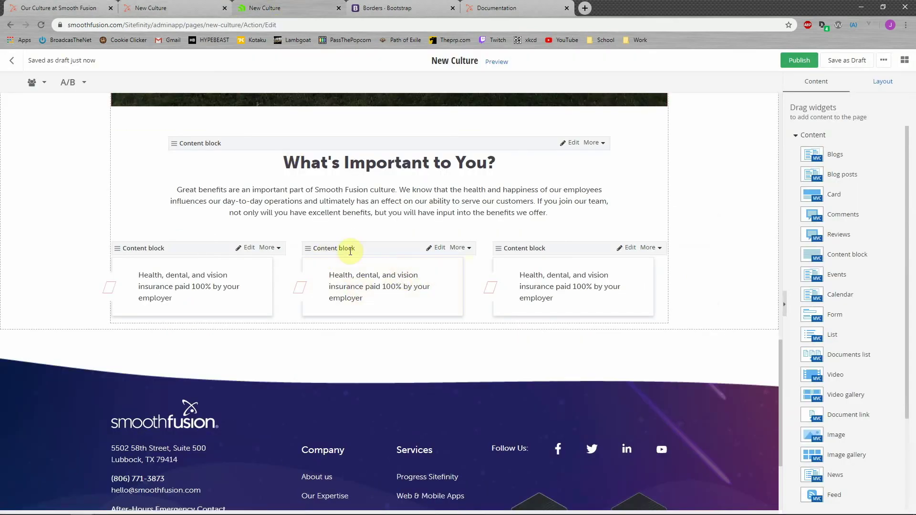
left_click(71, 8)
scroll(446, 281, "down", 6)
scroll(477, 267, "down", 2)
scroll(588, 224, "down", 3)
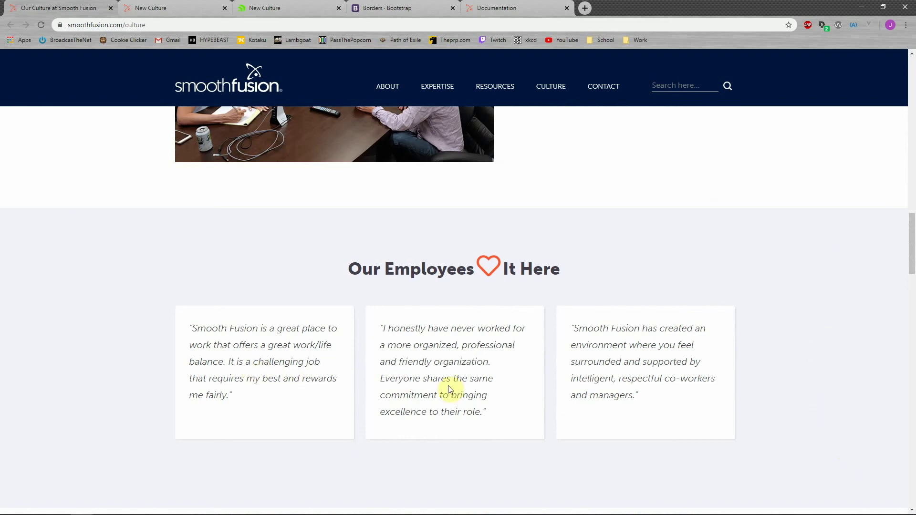
scroll(637, 387, "up", 4)
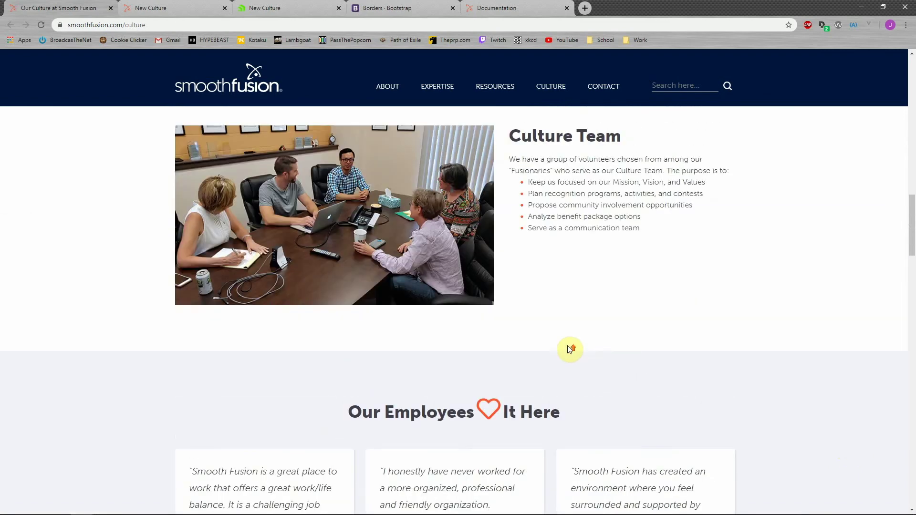
scroll(586, 348, "down", 1)
scroll(591, 342, "down", 7)
scroll(592, 342, "down", 12)
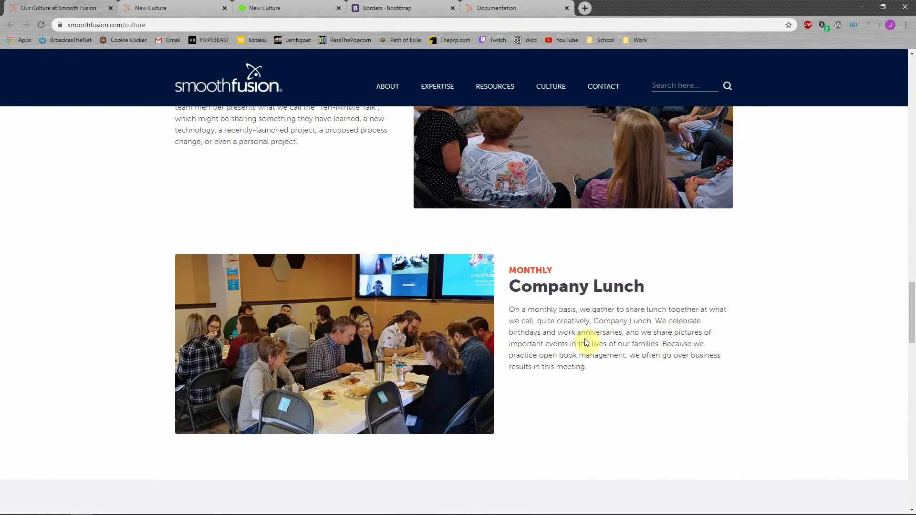
scroll(586, 343, "down", 15)
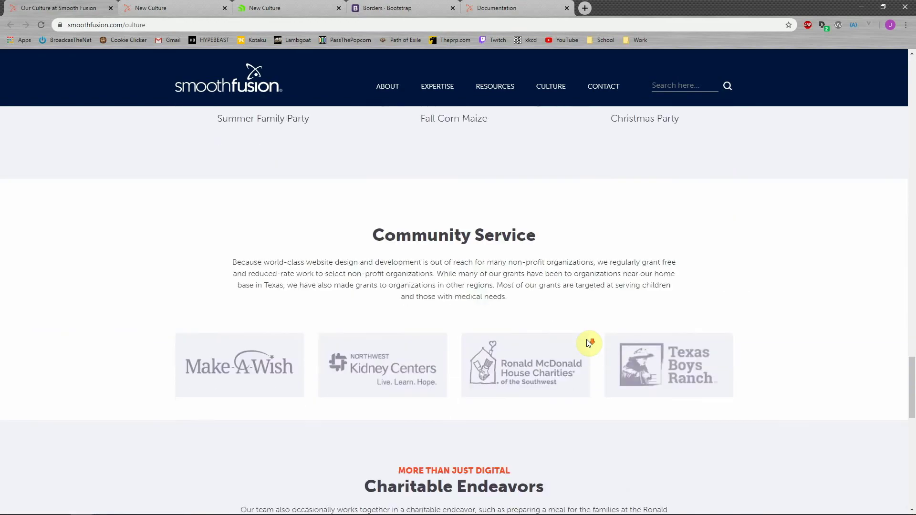
scroll(600, 339, "down", 5)
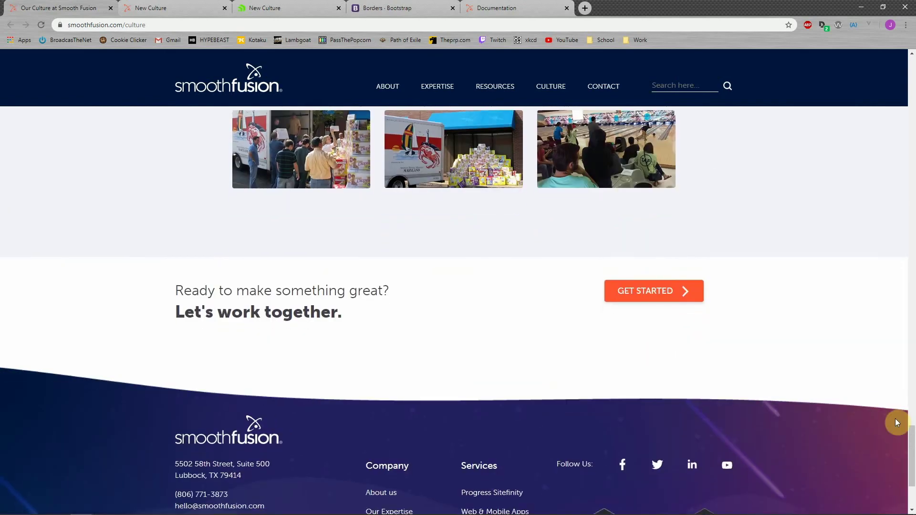
Step: Review the live Culture page from its header down through the benefit check box rows under "What's Important to You?"
left_click_drag(908, 440, 912, 64)
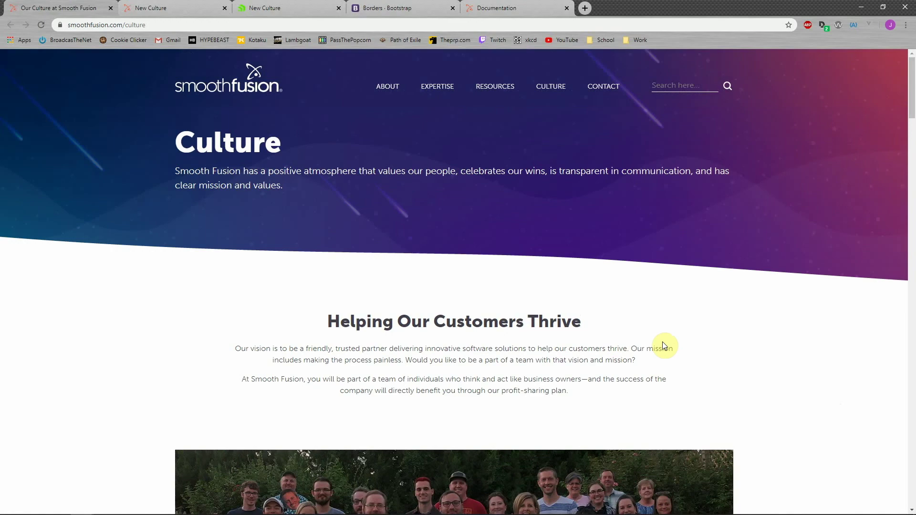
scroll(639, 337, "down", 10)
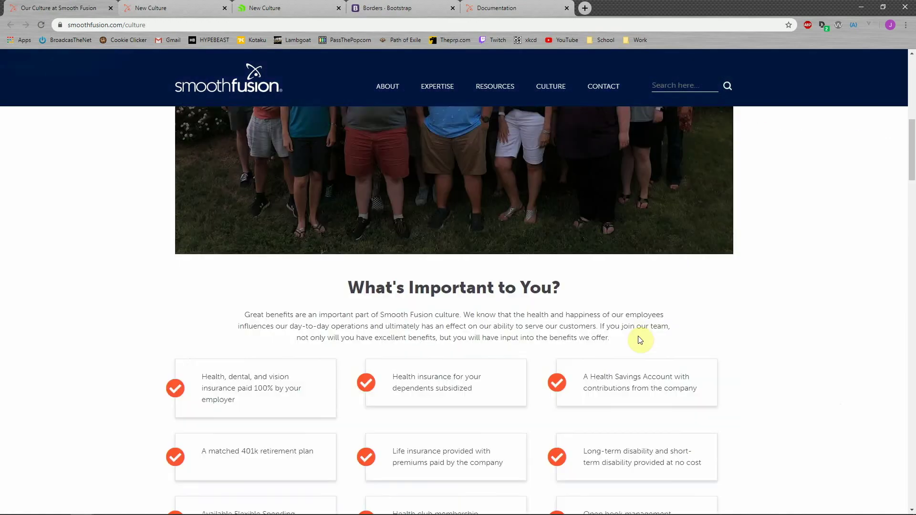
scroll(639, 337, "down", 3)
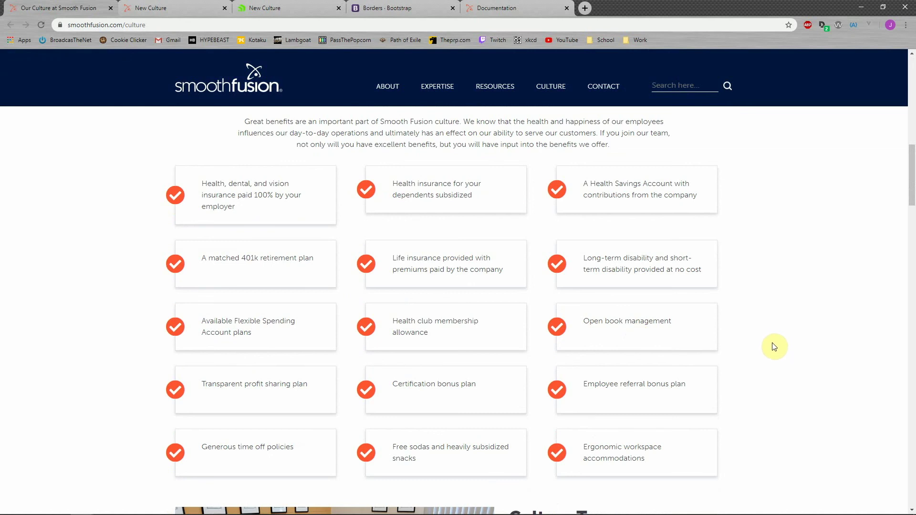
scroll(773, 347, "down", 1)
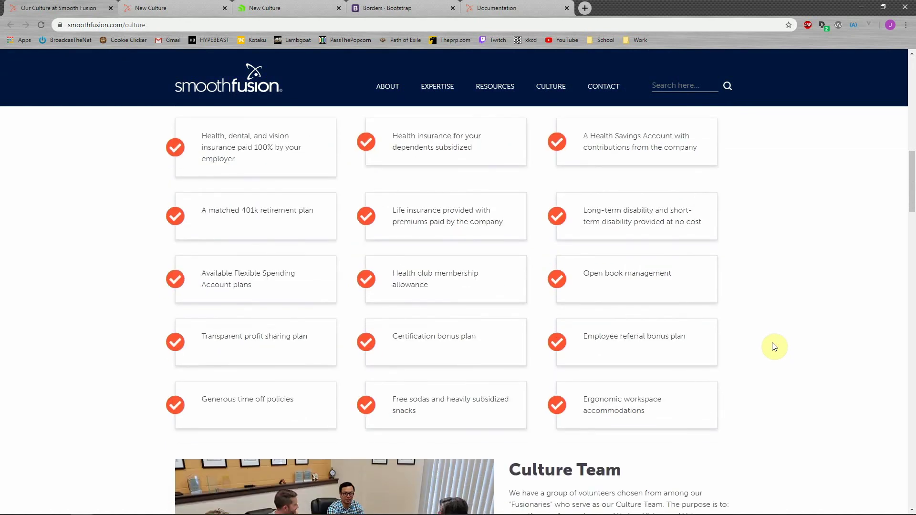